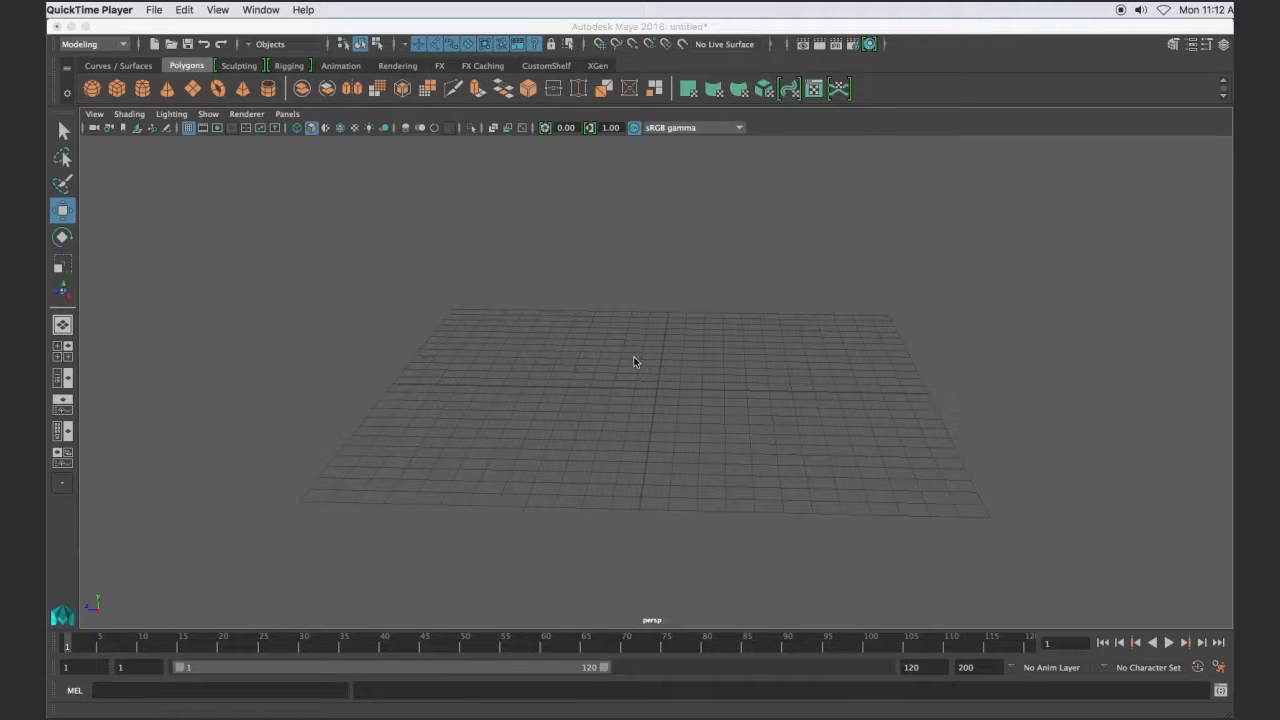
- Create a polygon sphere and smooth its mesh with 2 divisions
click(93, 91)
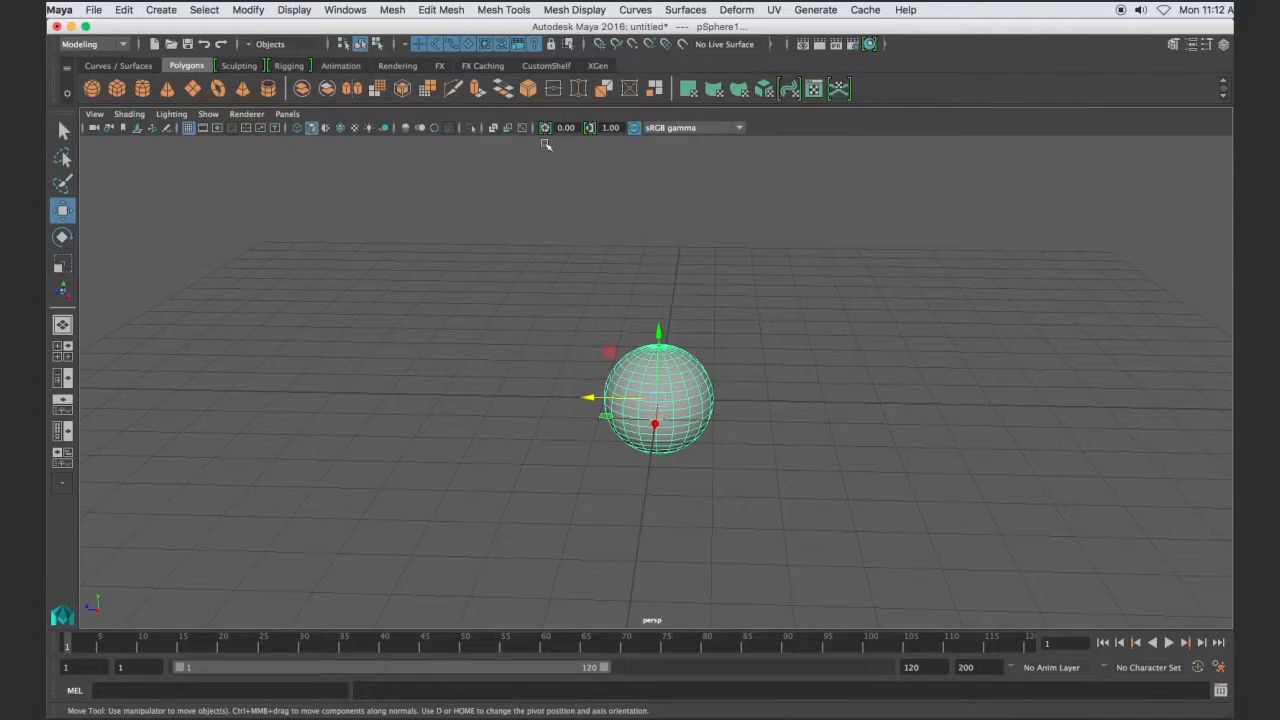
click(393, 10)
click(412, 139)
scroll(710, 418, up, 2)
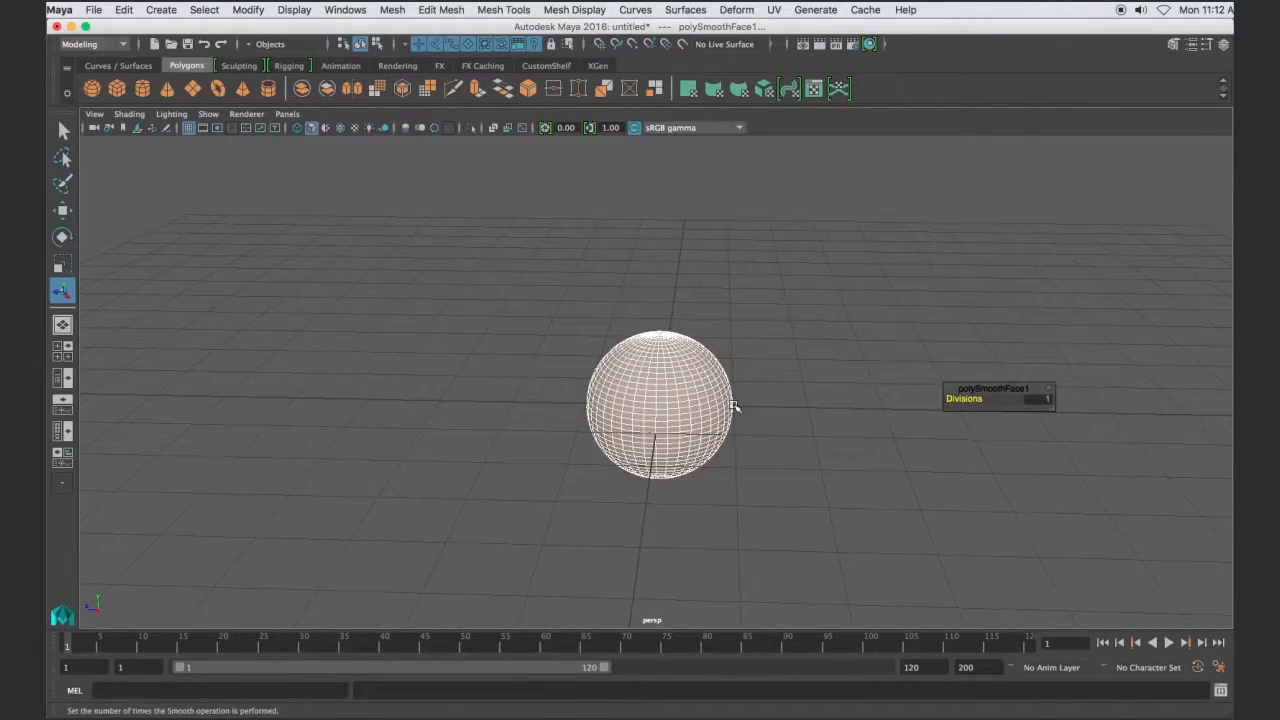
click(1044, 399)
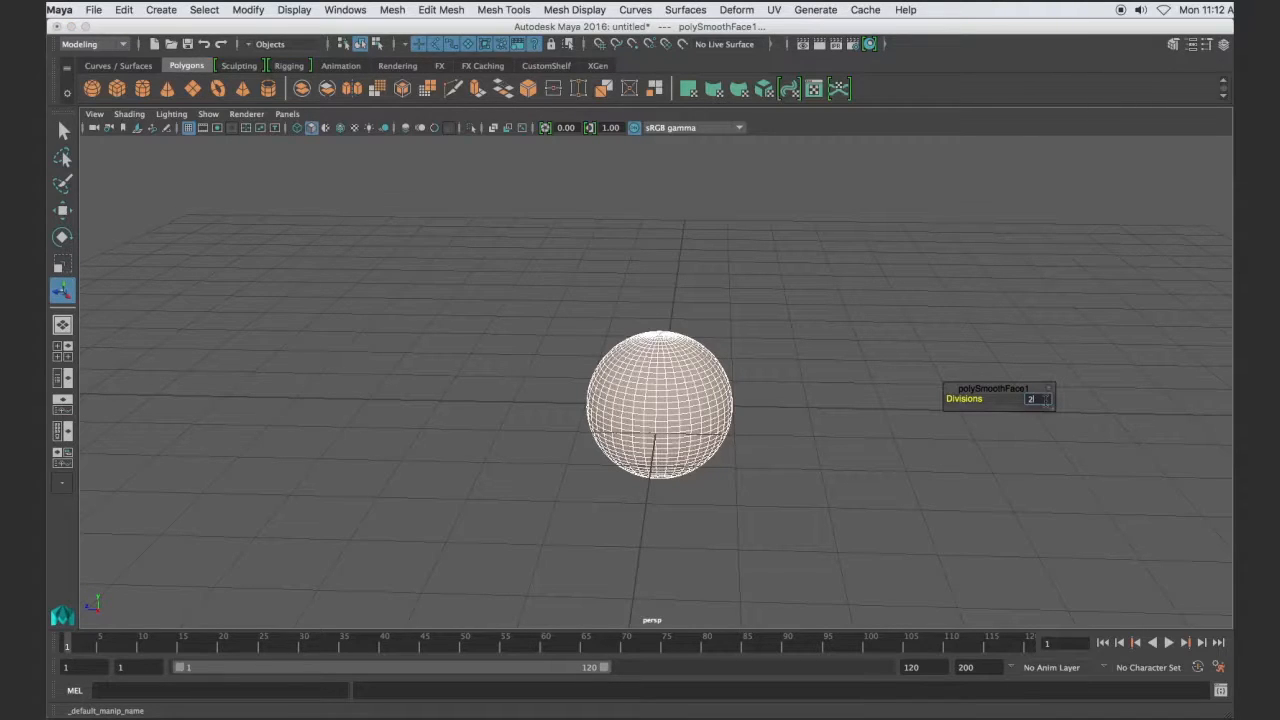
text(2)
key(Return)
click(899, 376)
- Scale the smoothed sphere up uniformly until it is several times larger
click(694, 357)
scroll(686, 370, down, 2)
key(r)
drag(660, 398, 1041, 426)
click(584, 328)
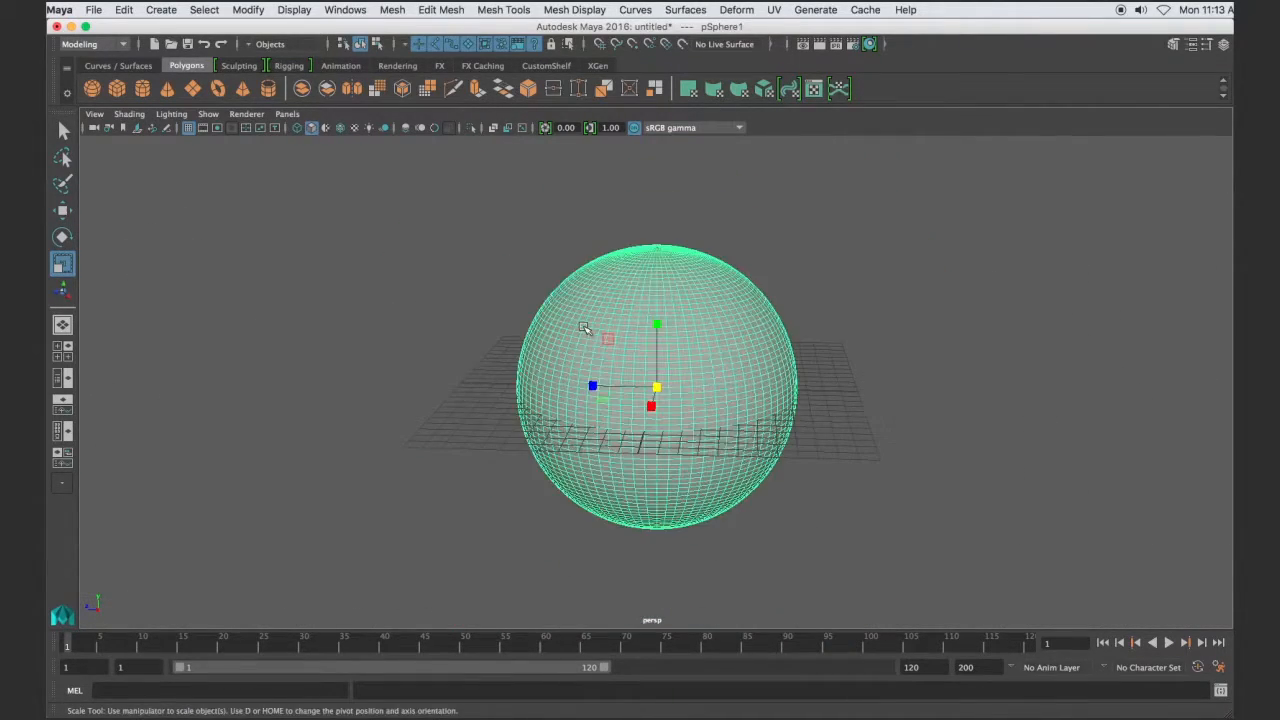
- Open the Move tool's settings and expand the Soft Selection options, framing the sphere closely
double_click(63, 212)
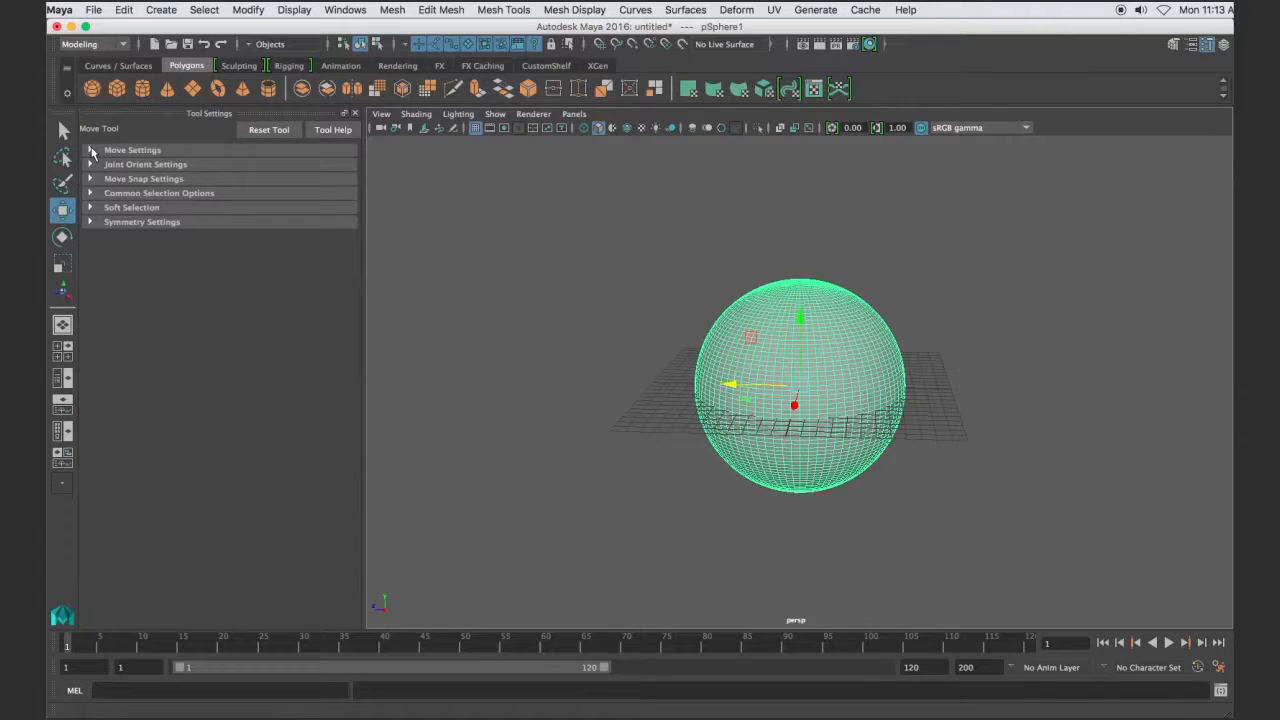
click(90, 150)
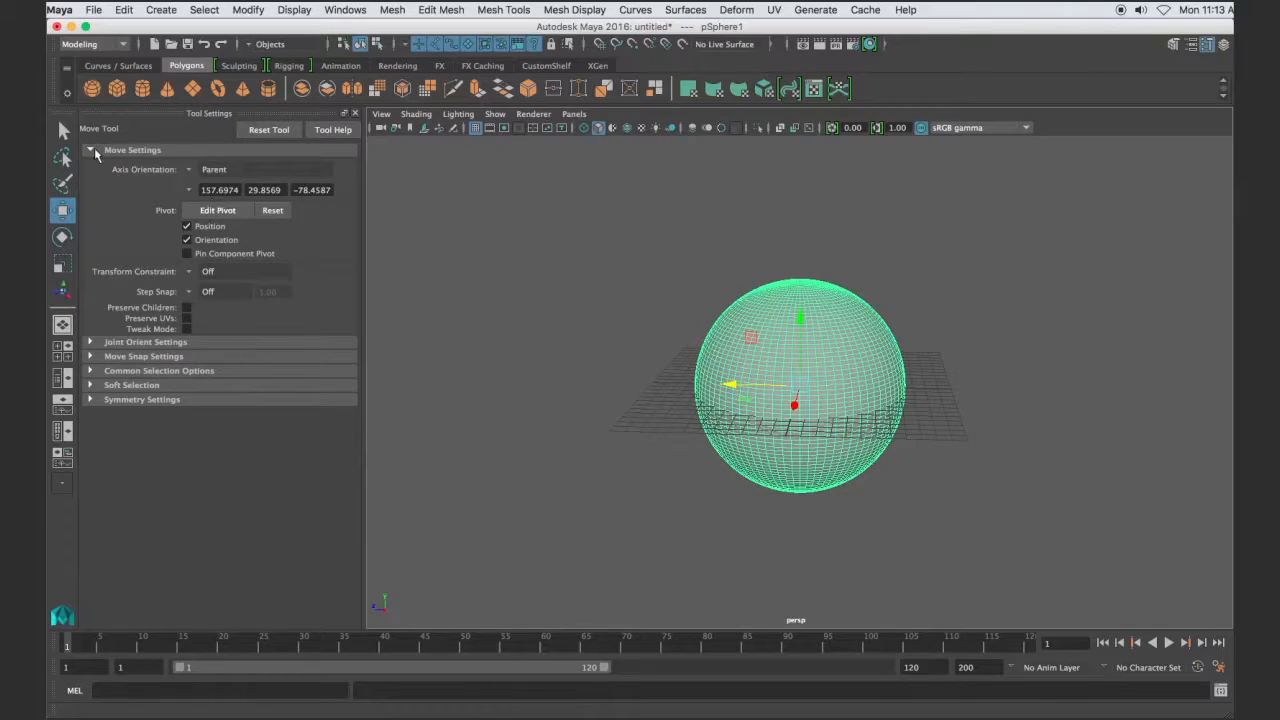
click(90, 150)
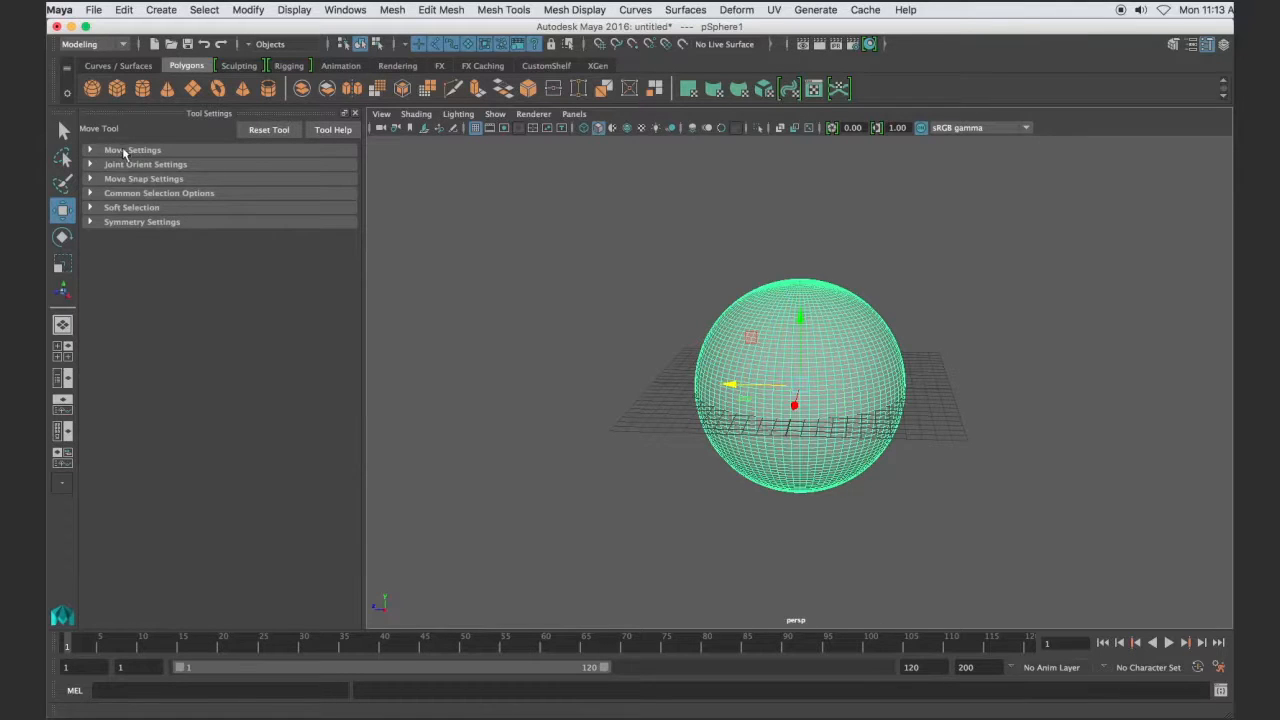
click(90, 207)
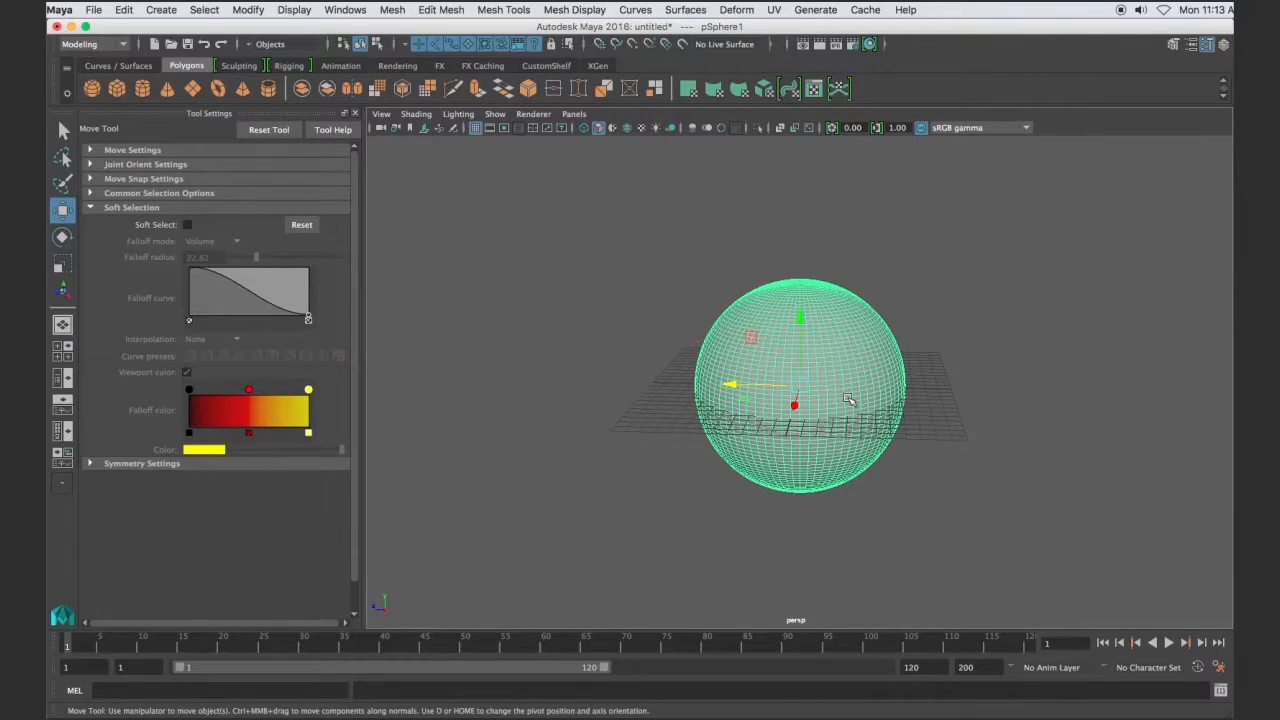
scroll(840, 402, up, 5)
mouse_move(840, 368)
alt+mouse_down()
mouse_move(914, 394)
mouse_move(835, 378)
alt+mouse_up()
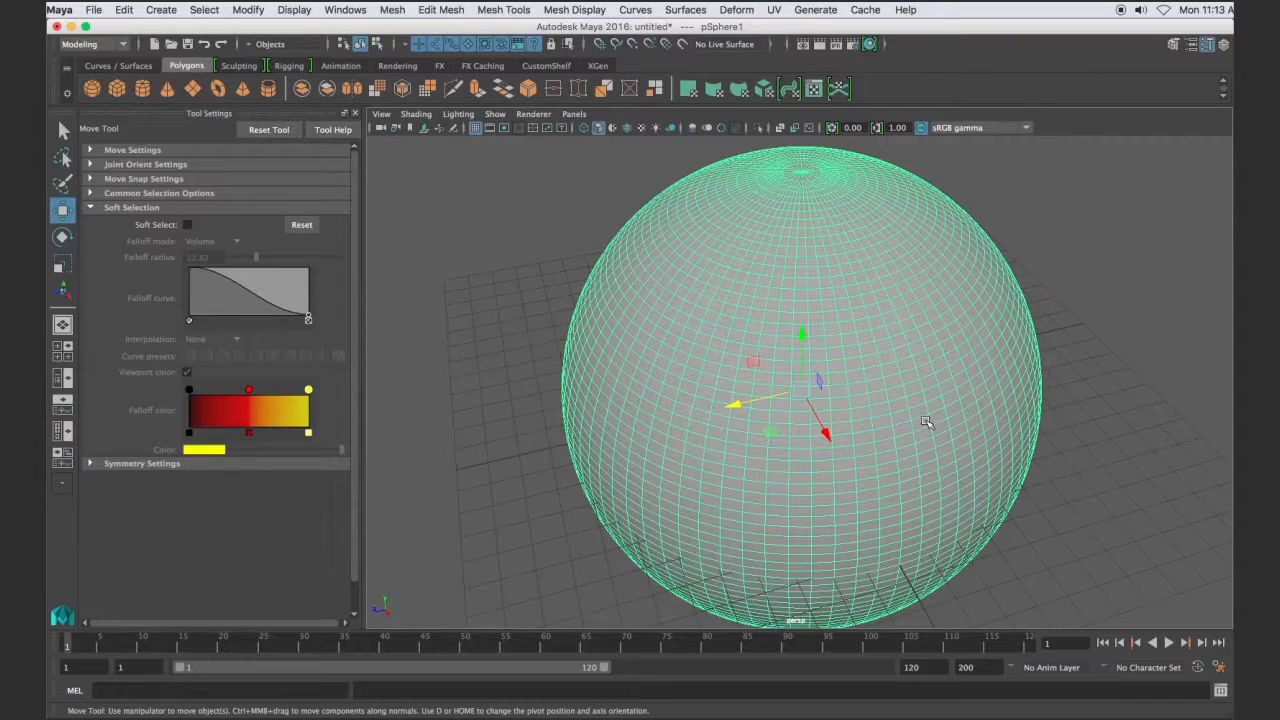
- Switch the sphere to vertex mode and select a single vertex on its front surface
right_drag(866, 343, 865, 297)
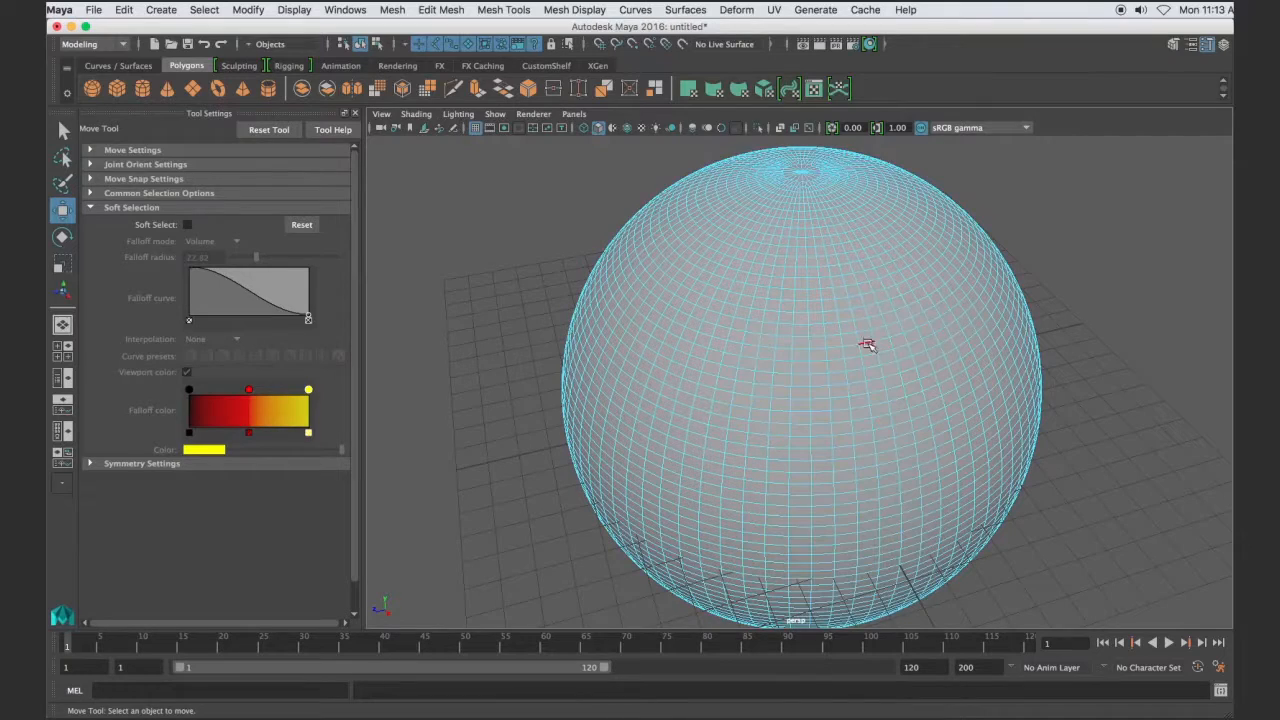
right_drag(860, 350, 800, 350)
click(859, 357)
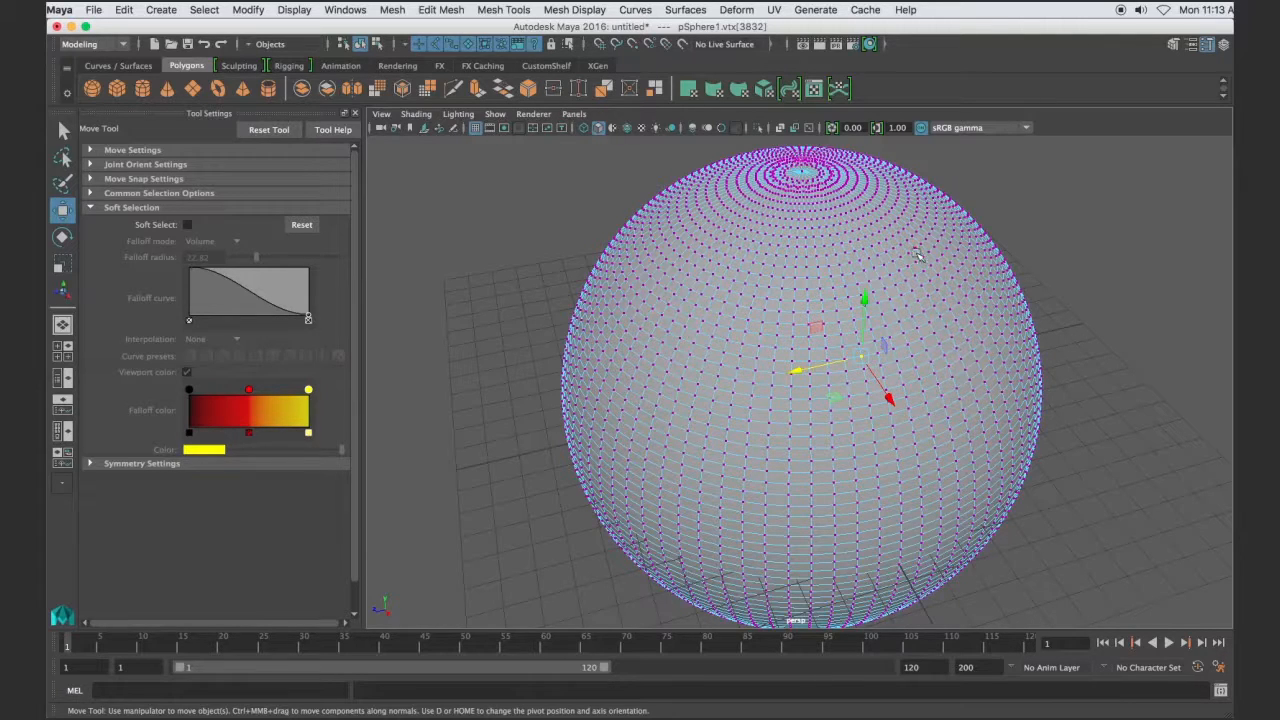
alt+drag(846, 503, 980, 397)
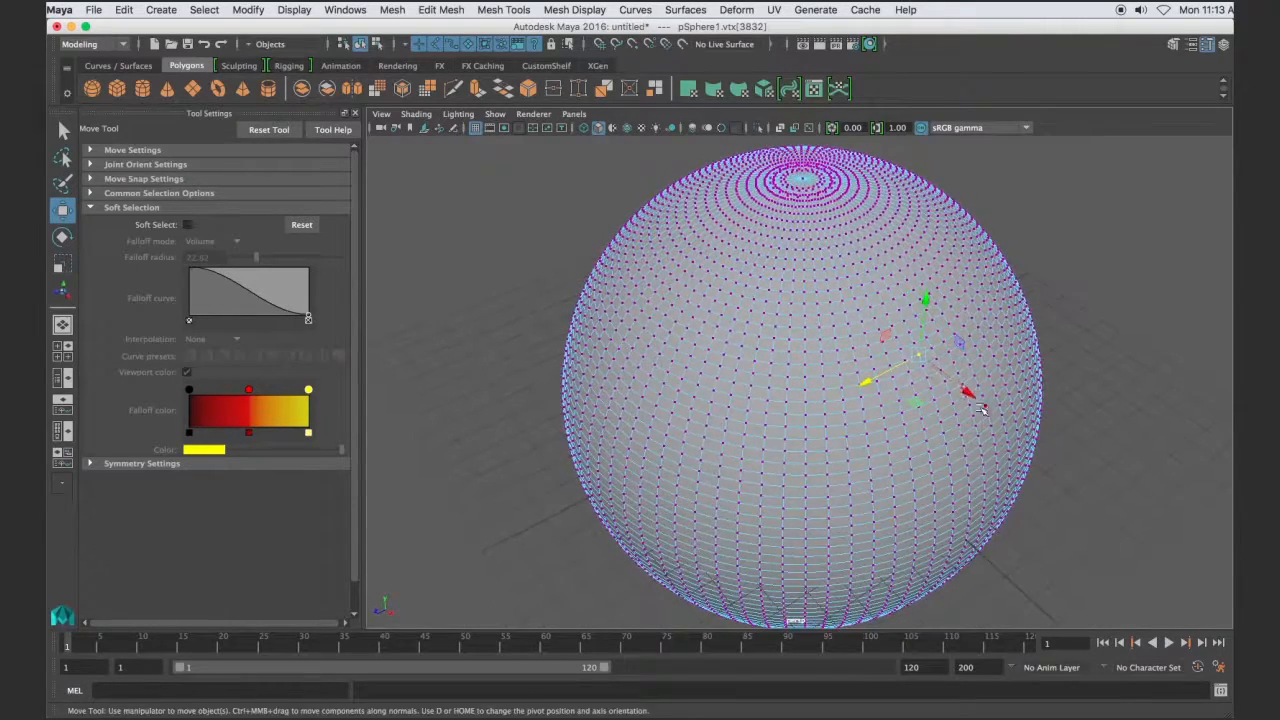
- Set the Move tool's axis orientation to Component for the selected sphere vertex
click(105, 150)
click(214, 171)
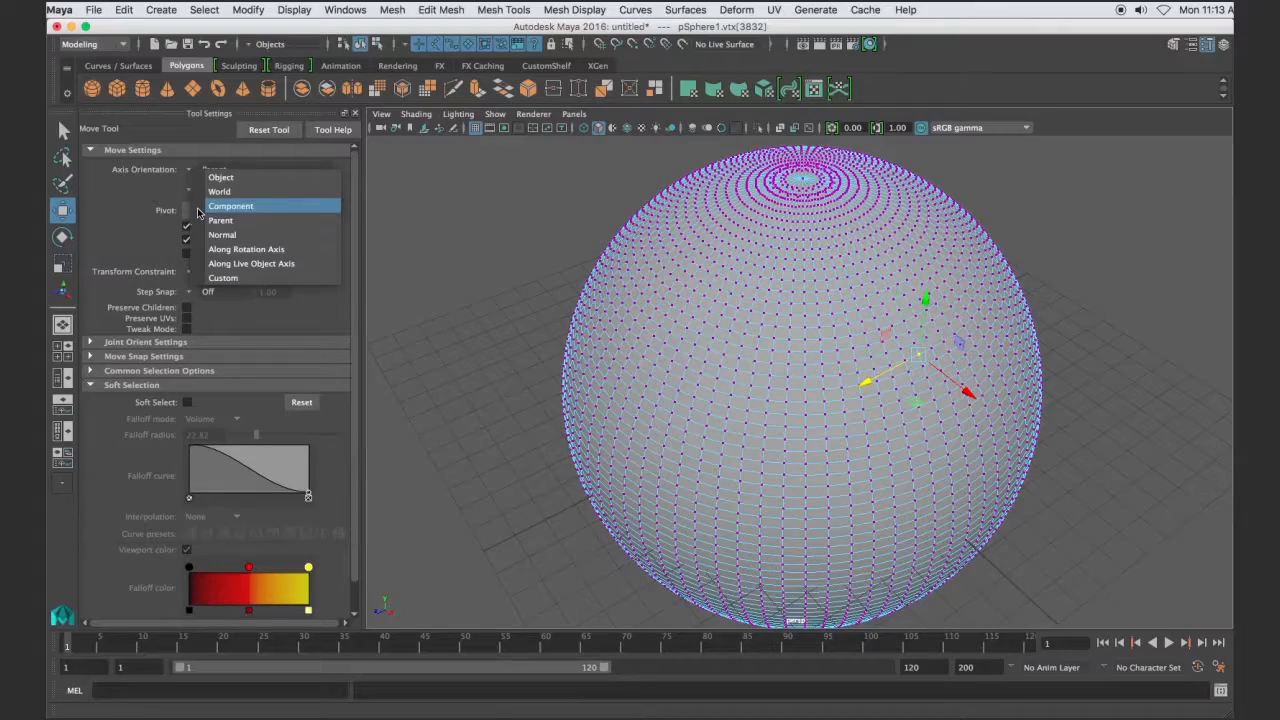
click(228, 206)
alt+drag(975, 405, 1050, 380)
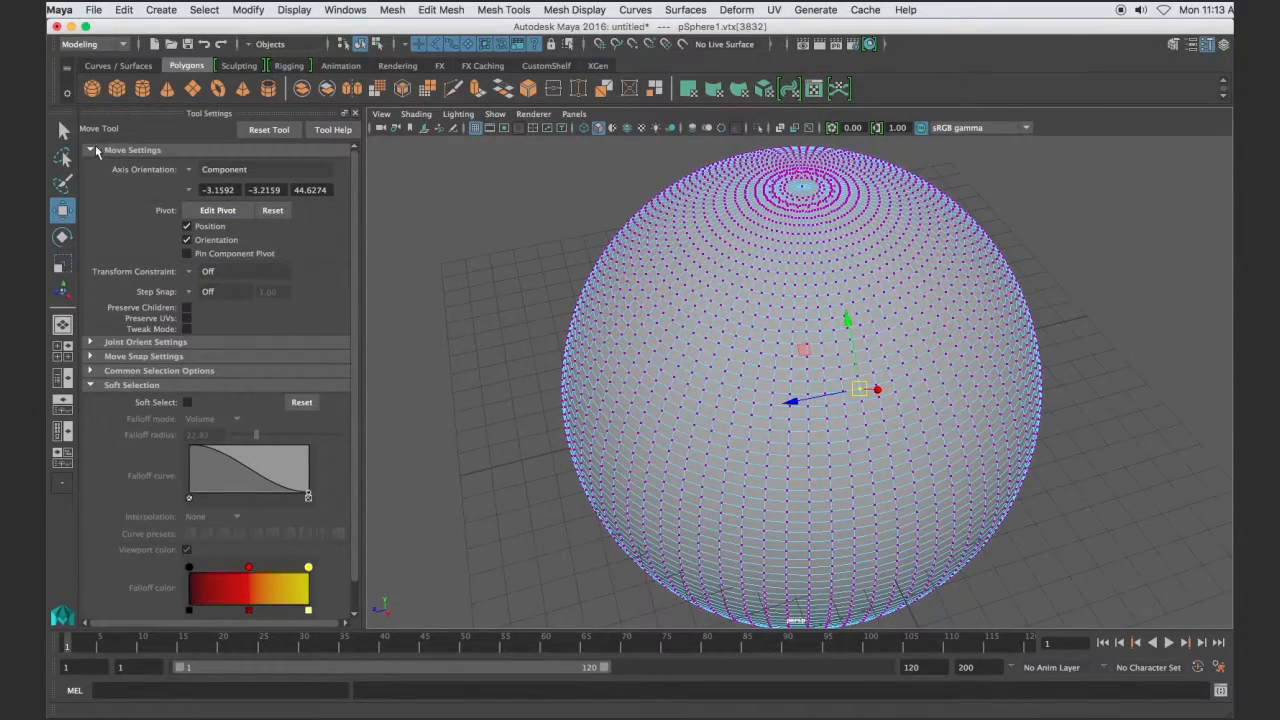
click(100, 151)
alt+drag(856, 449, 866, 449)
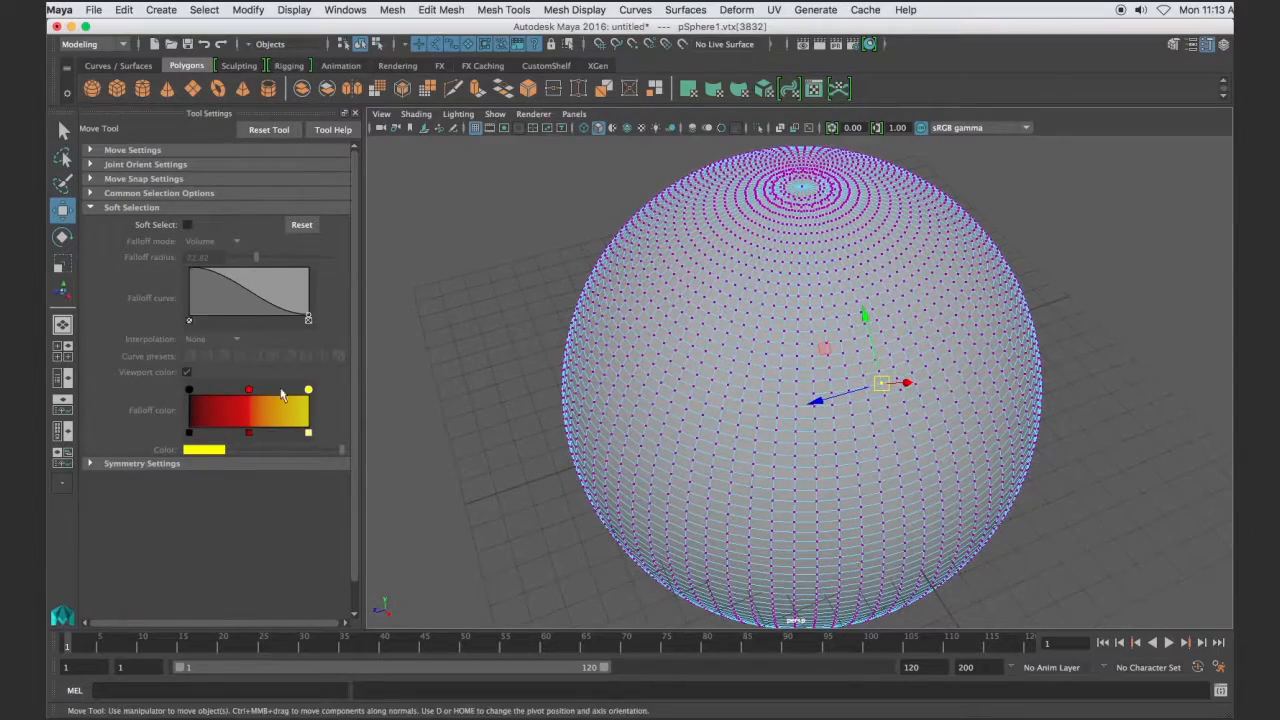
- Turn on Soft Select for the Move tool with the sphere vertex still selected
click(187, 225)
alt+drag(808, 515, 880, 495)
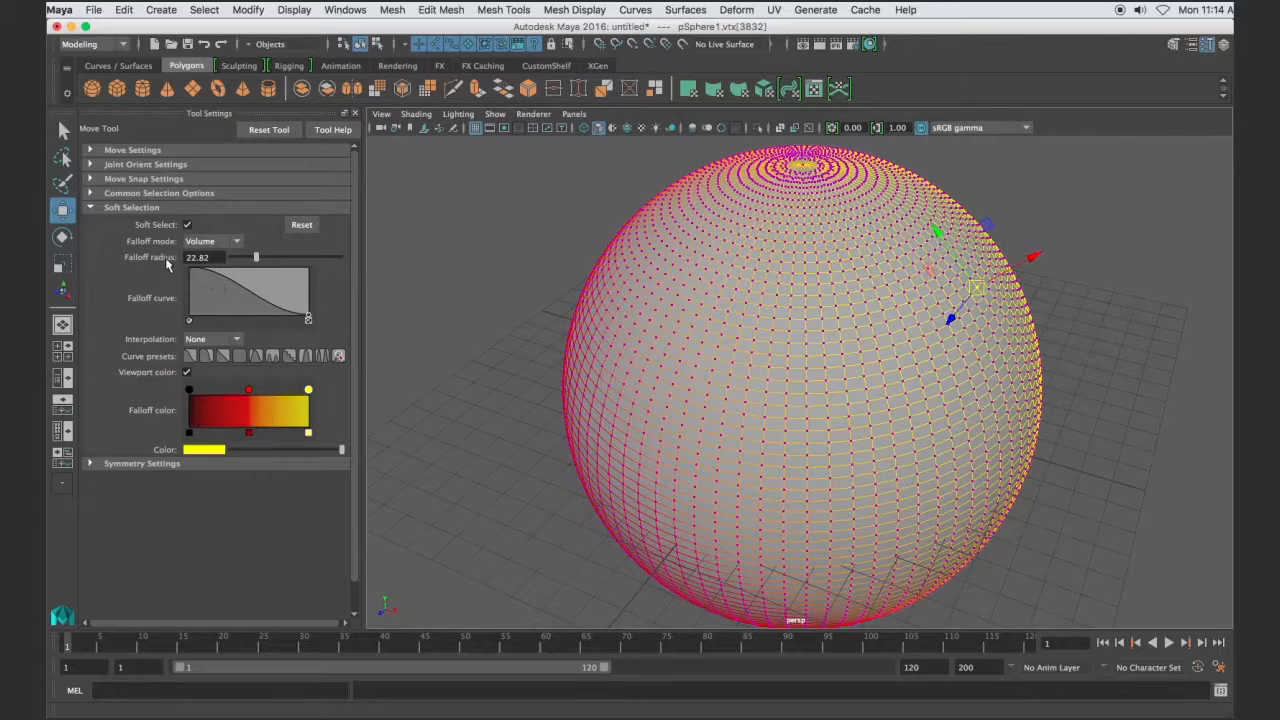
scroll(692, 340, down, 5)
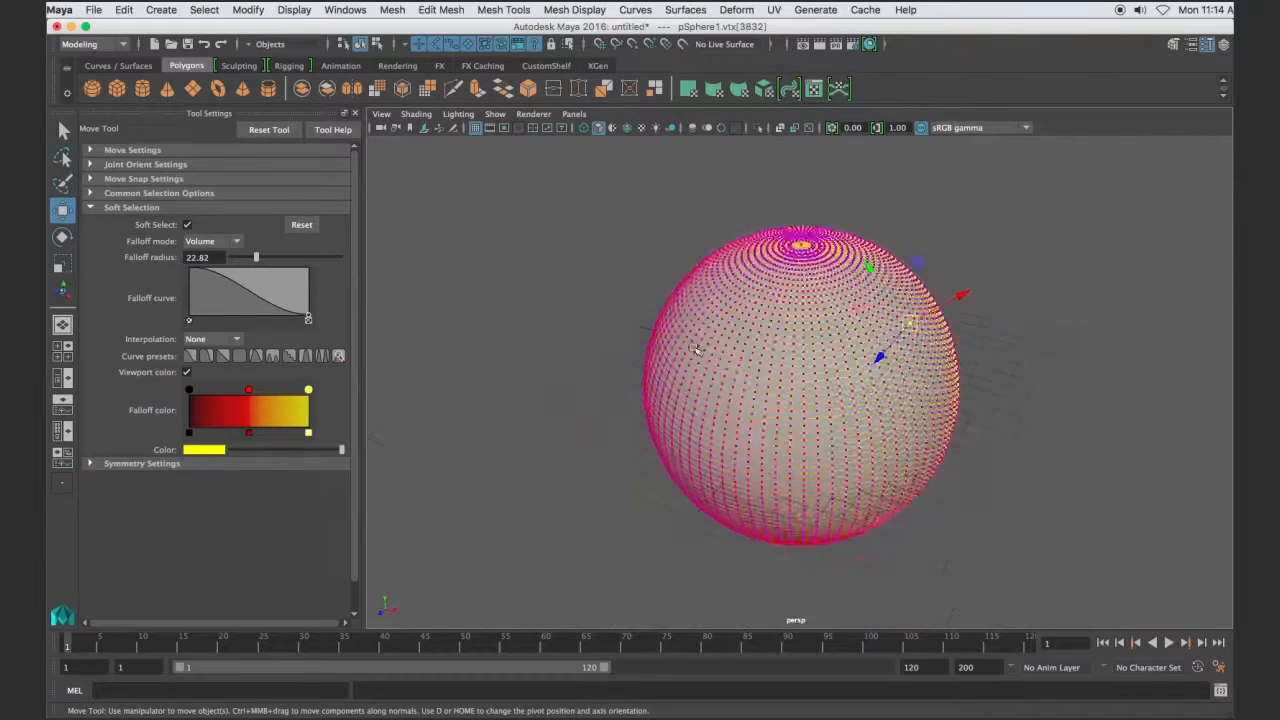
scroll(824, 412, up, 2)
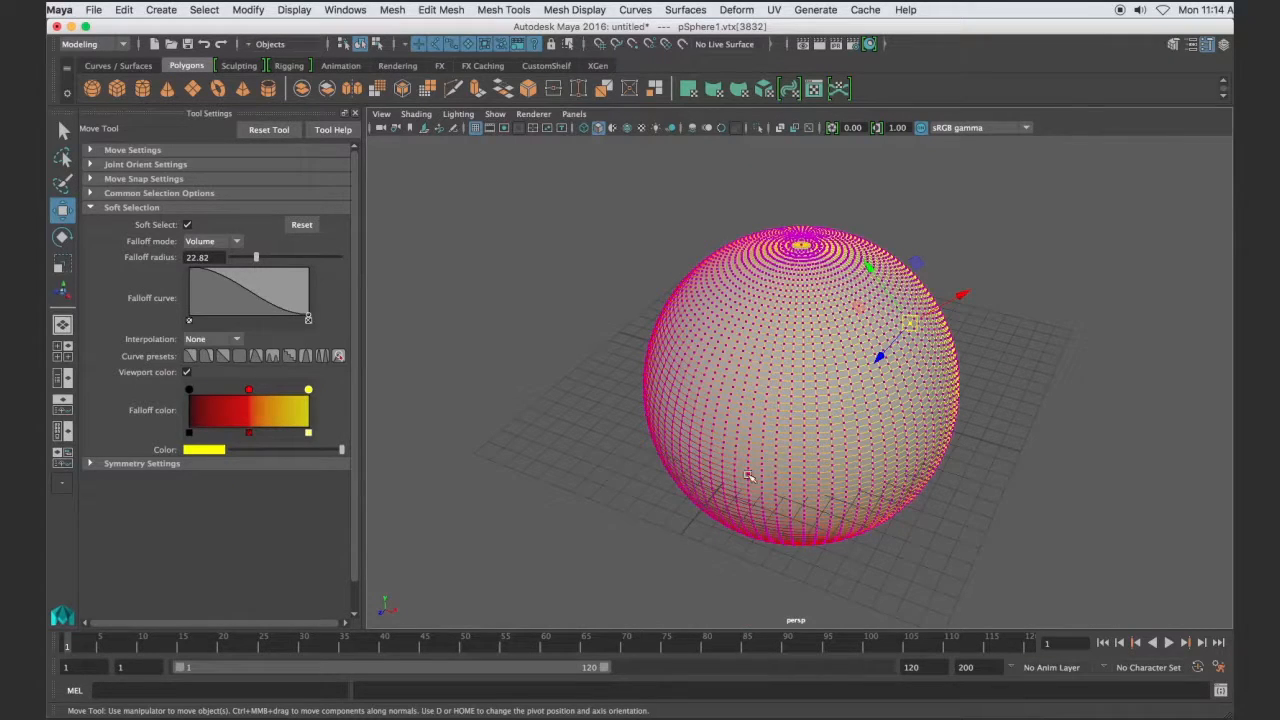
- Reduce the soft selection falloff radius to about 6.04 and check the affected area on the sphere
alt+drag(785, 405, 800, 444)
drag(255, 260, 238, 260)
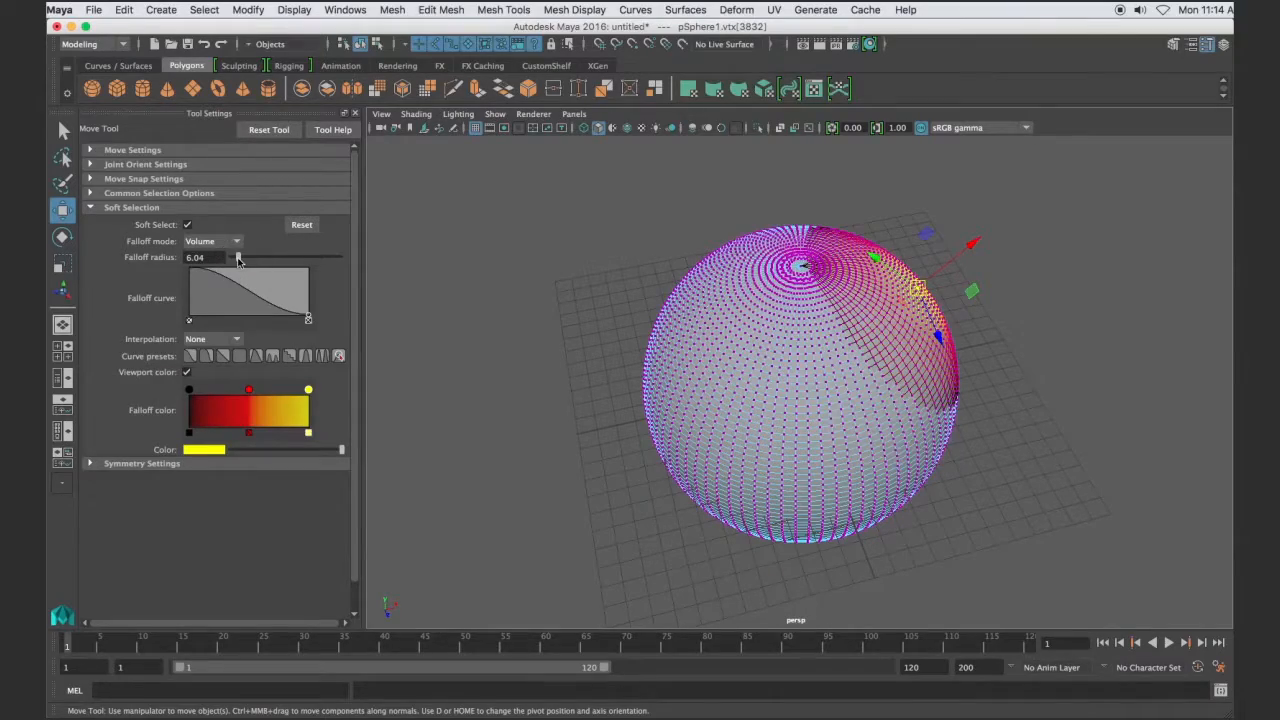
alt+drag(898, 362, 963, 334)
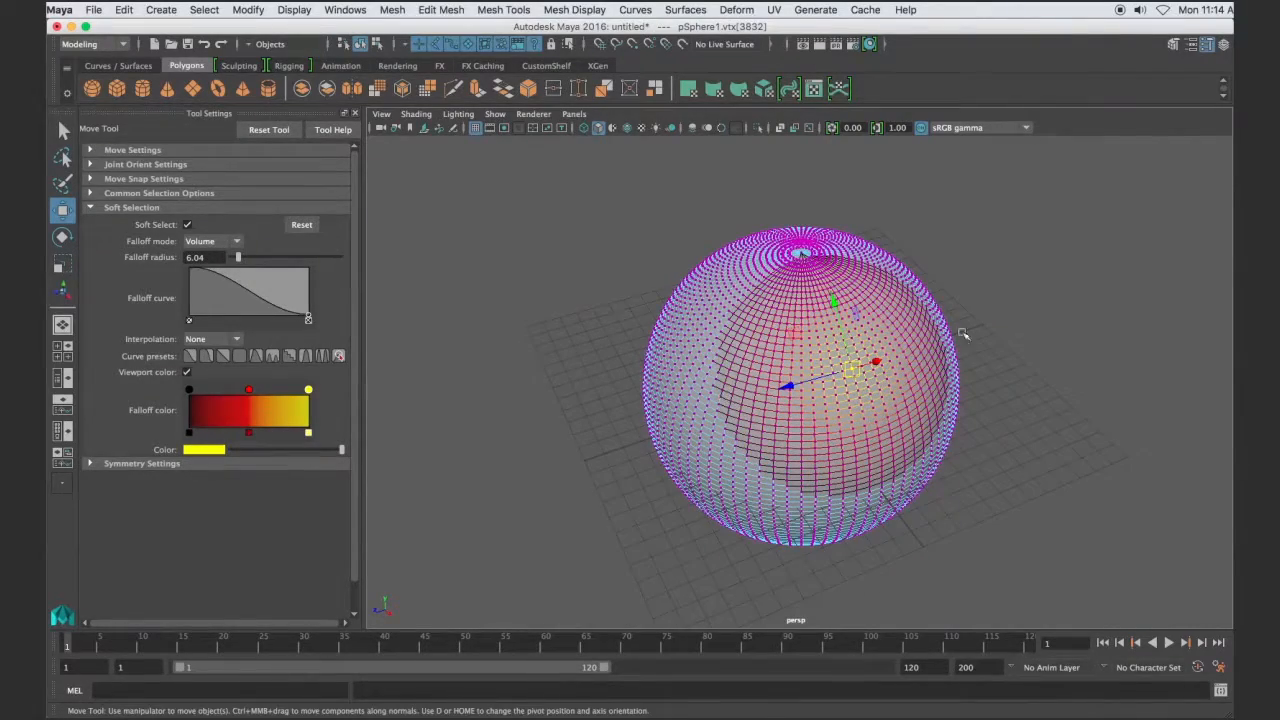
alt+drag(762, 437, 822, 393)
alt+drag(838, 470, 700, 470)
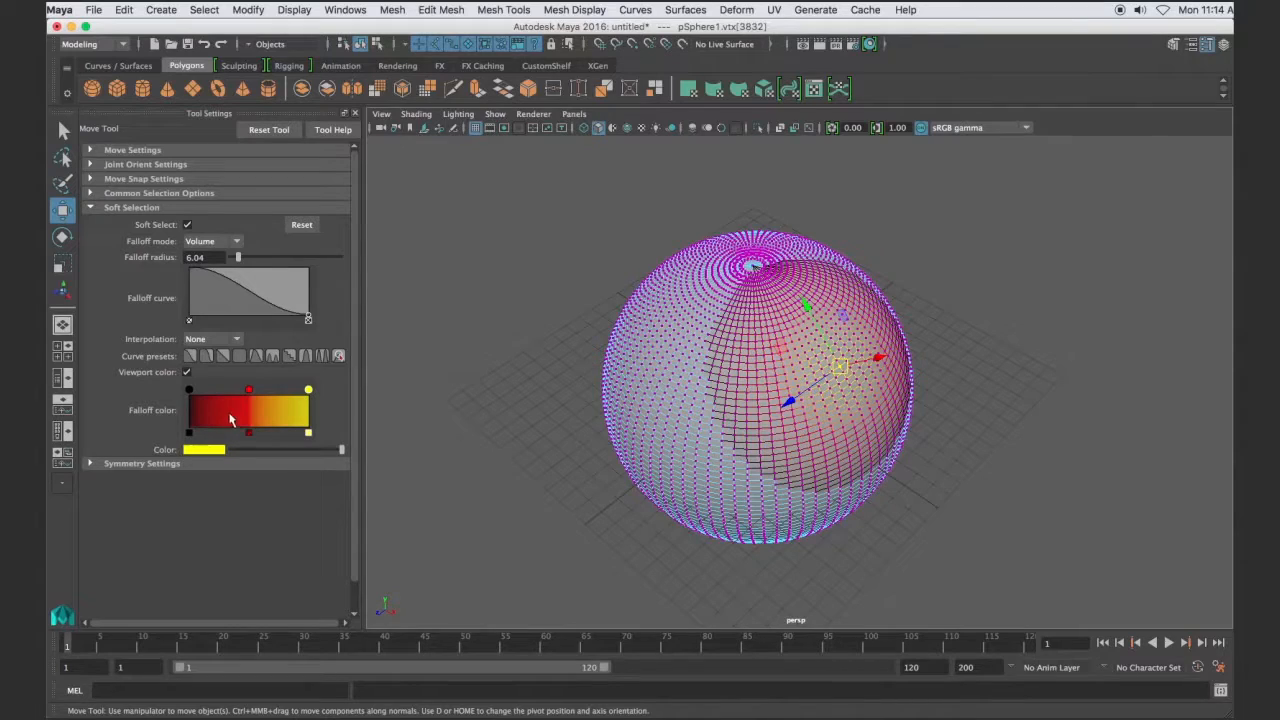
- Remove the sphere, then create a polygon plane and scale it uniformly to about 56.6
alt+drag(392, 428, 1026, 408)
mouse_move(948, 520)
alt+mouse_down()
mouse_move(994, 471)
mouse_move(940, 426)
mouse_move(886, 506)
mouse_move(794, 520)
mouse_move(666, 486)
mouse_move(751, 514)
mouse_move(955, 516)
alt+mouse_up()
scroll(813, 392, down, 5)
alt+middle_drag(645, 490, 766, 460)
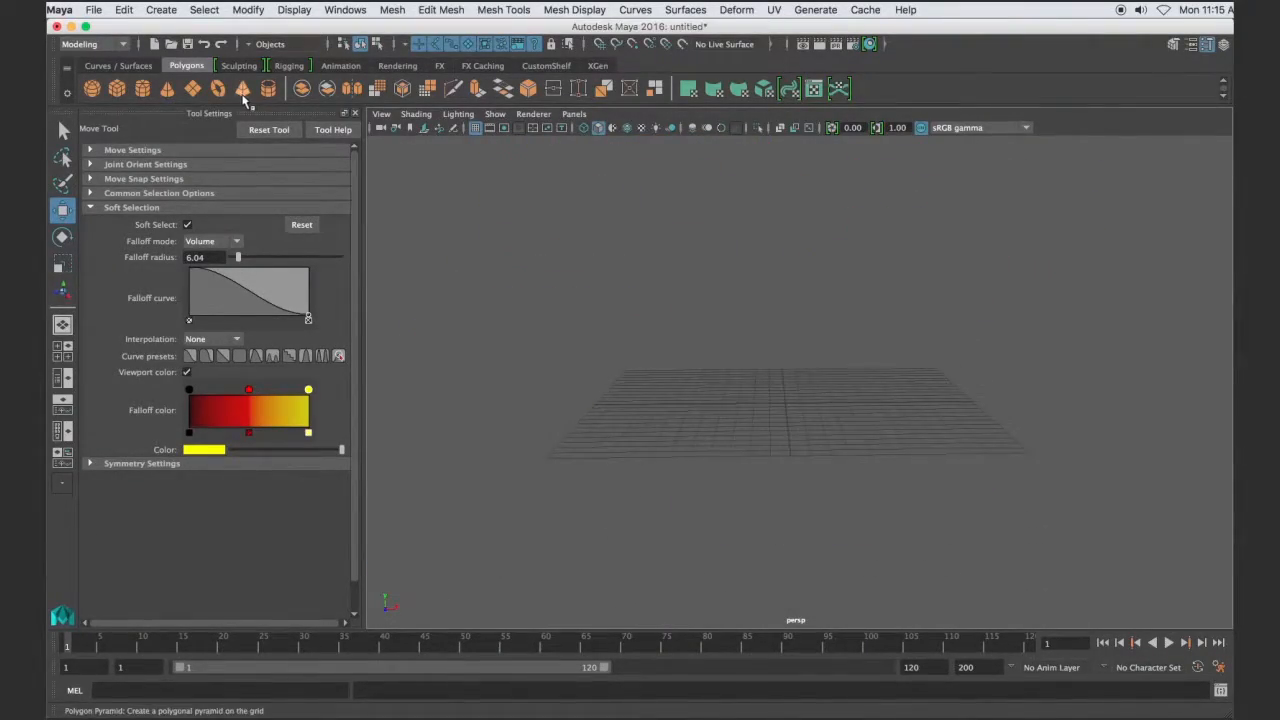
click(192, 88)
key(r)
drag(787, 403, 1220, 450)
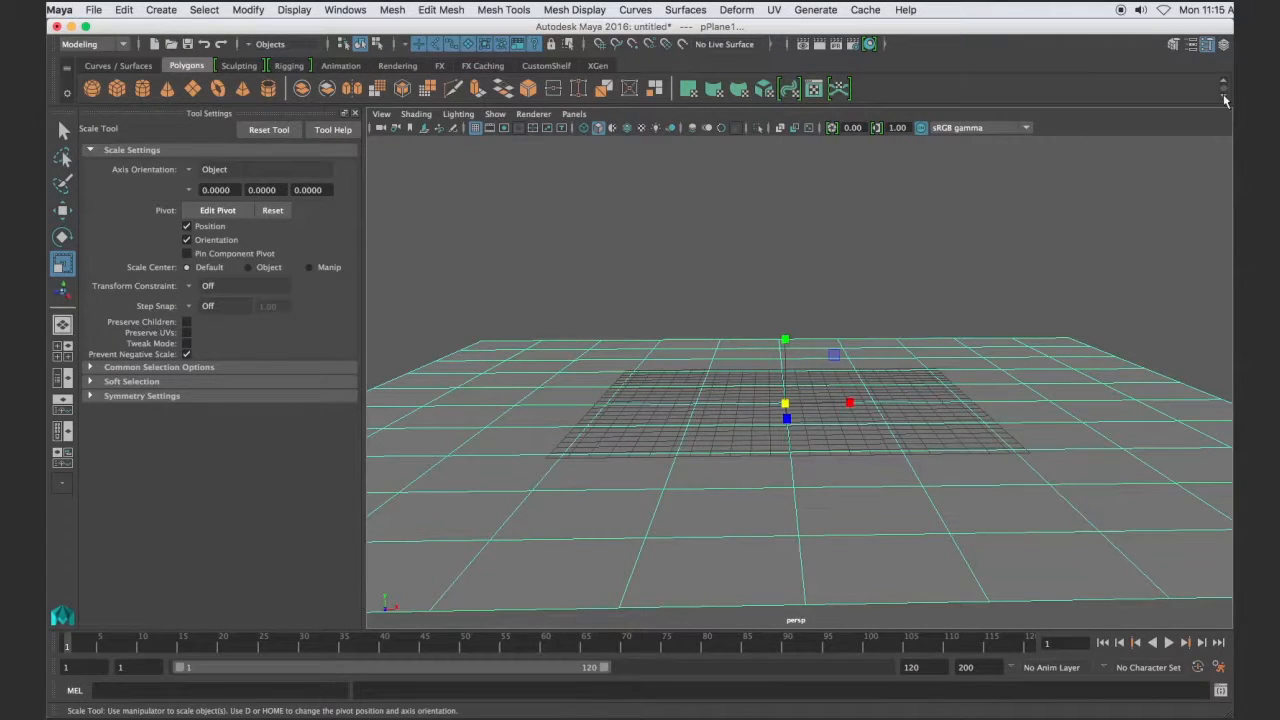
- Show the plane's channel values and set both Subdivisions Width and Subdivisions Height to 100
click(1207, 44)
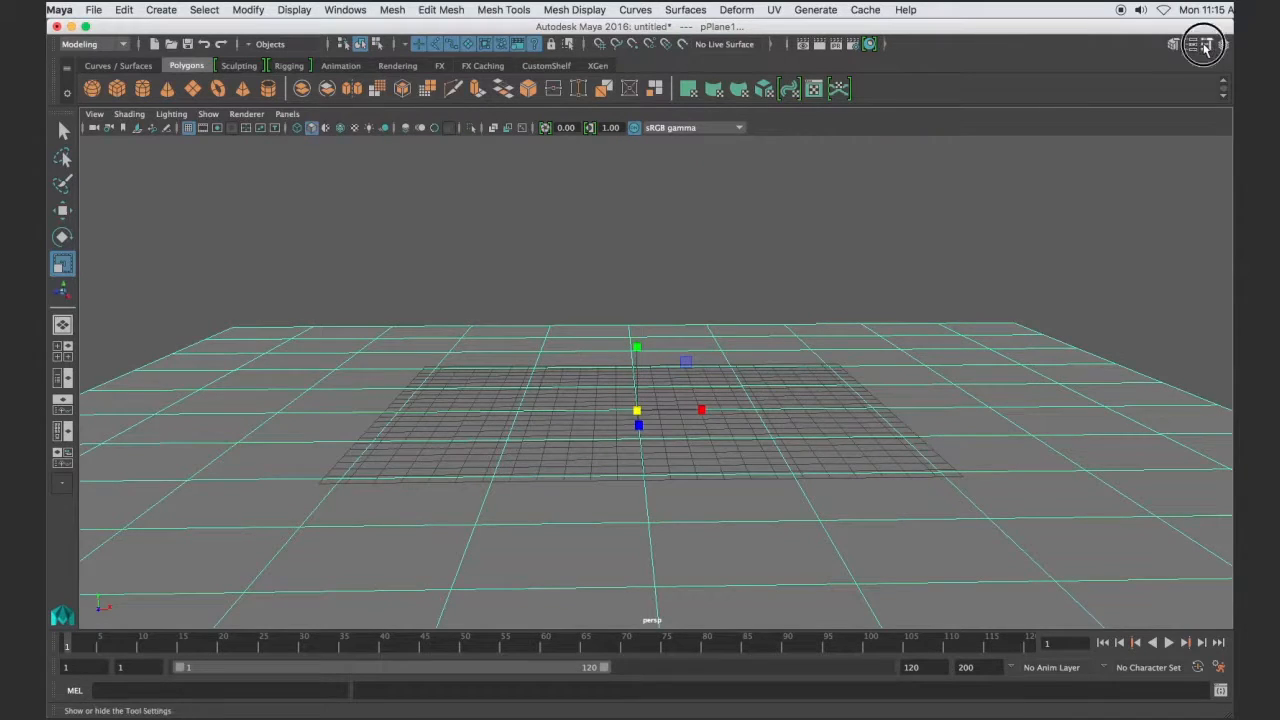
click(1207, 44)
click(1222, 44)
drag(1188, 330, 1193, 363)
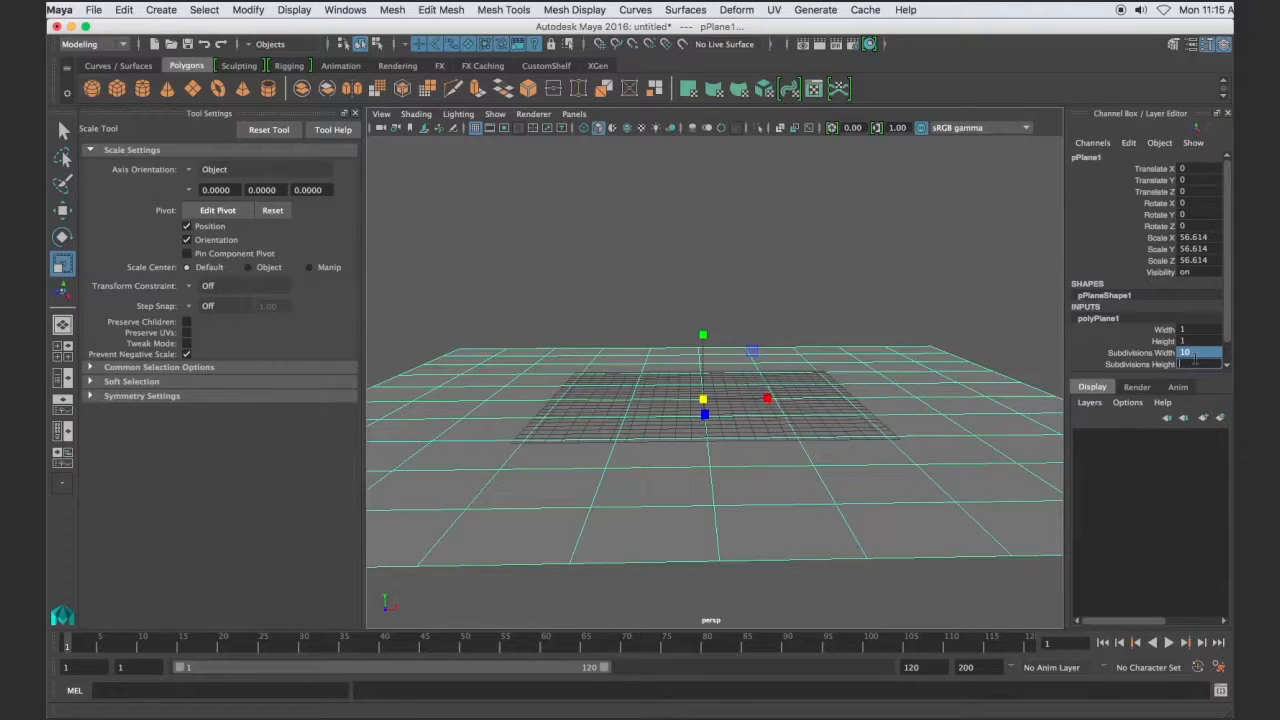
text(100)
key(Return)
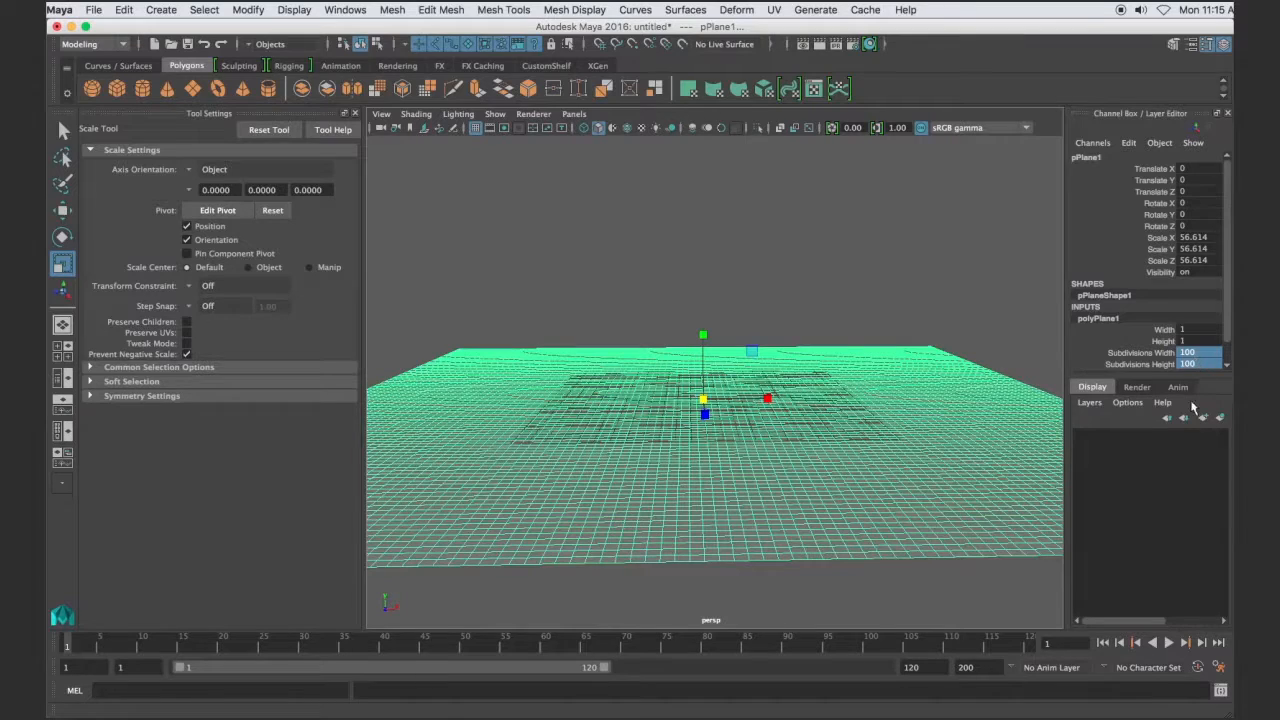
- Select one vertex near the plane's middle and raise it about 4.05 units with soft selection to form a hill
right_drag(830, 349, 898, 321)
right_drag(677, 429, 606, 350)
click(652, 408)
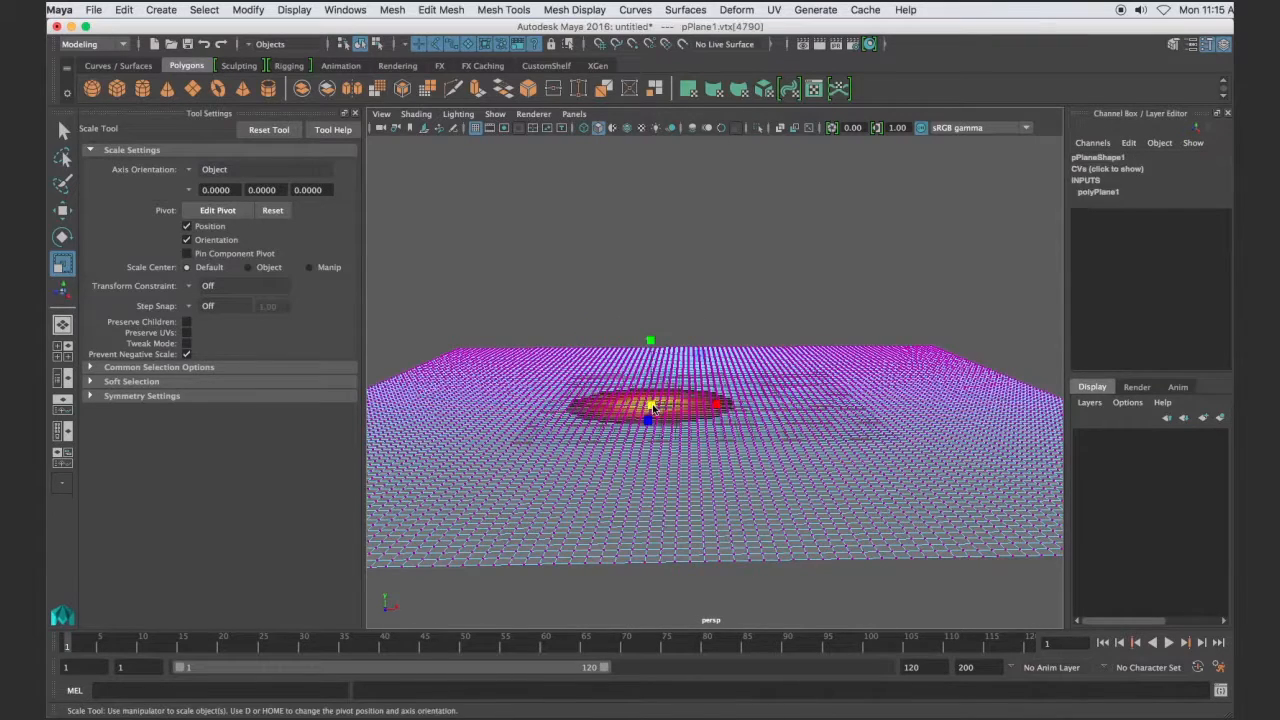
key(w)
drag(653, 340, 650, 280)
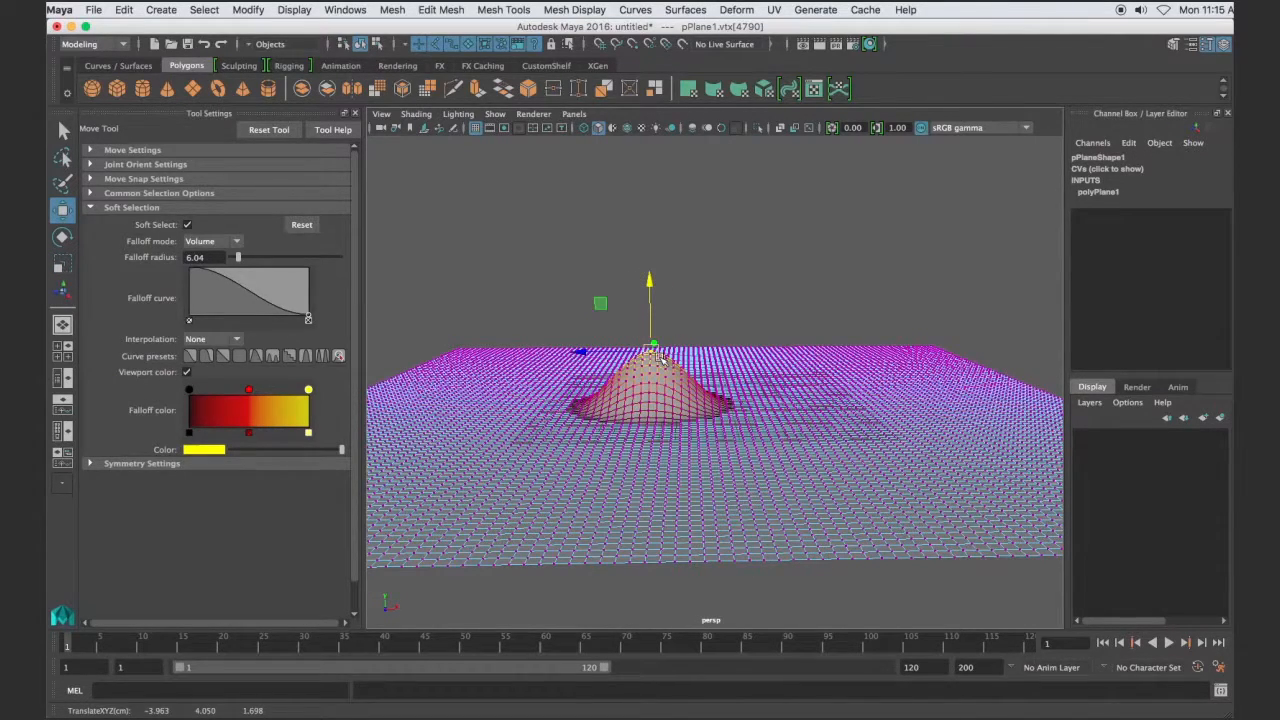
- Examine the hill's profile in the front view against the soft selection falloff curve, then return to the perspective view
key(space)
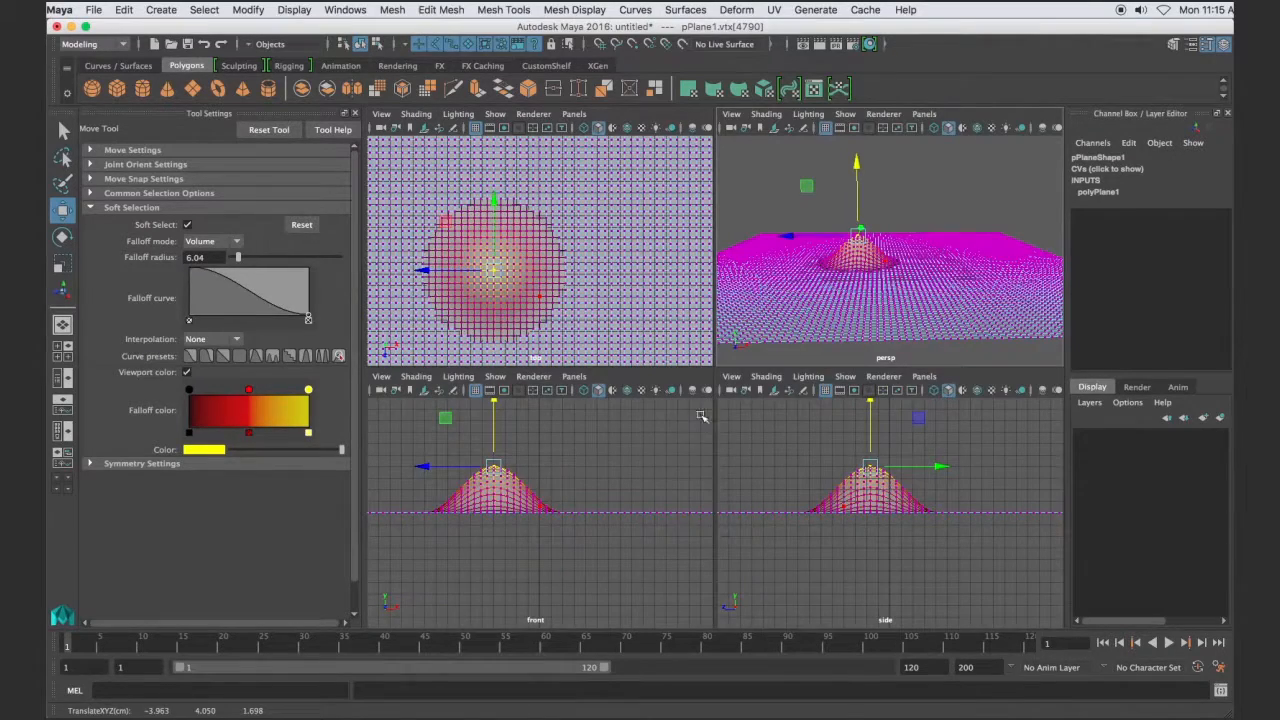
key(space)
scroll(651, 486, up, 10)
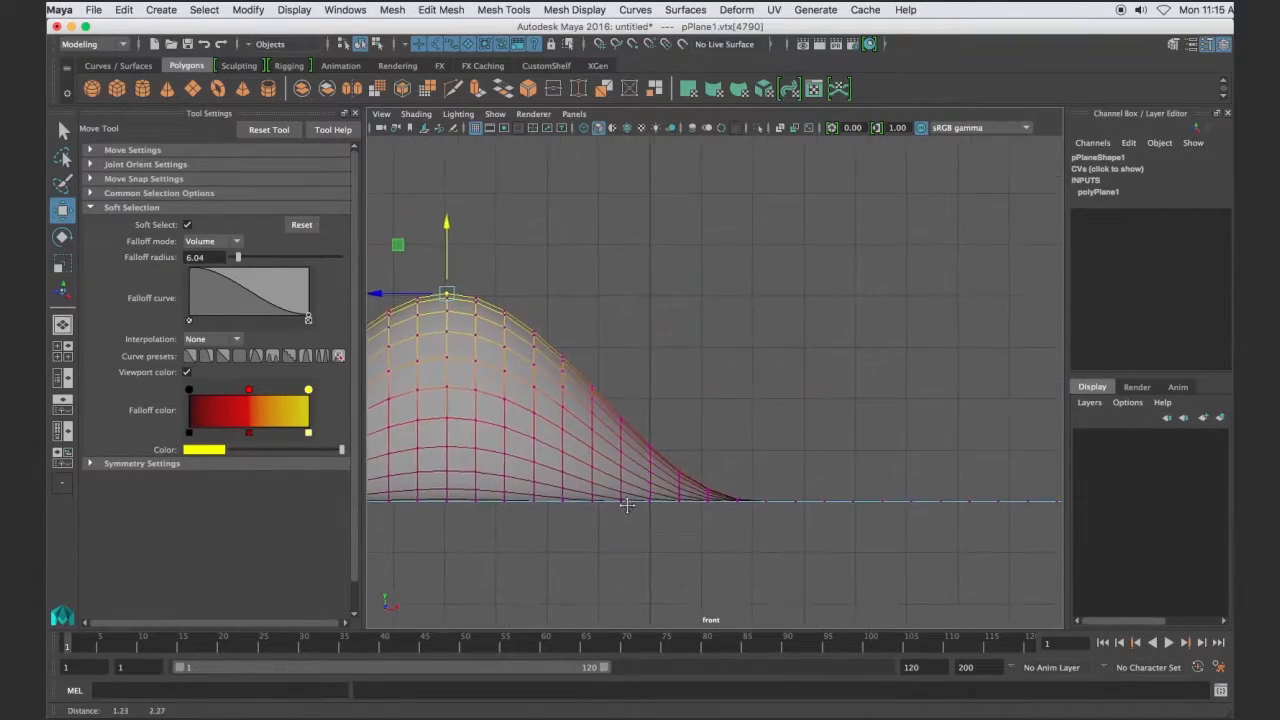
alt+middle_drag(627, 505, 600, 535)
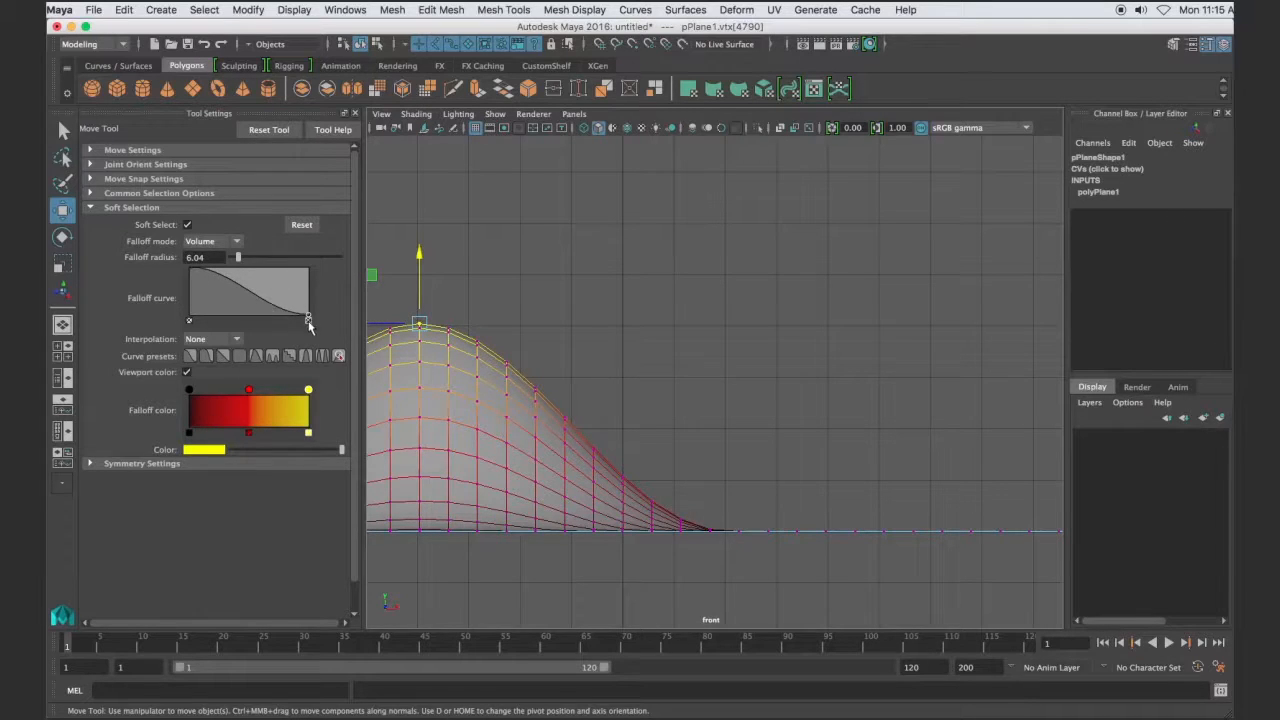
scroll(708, 427, down, 3)
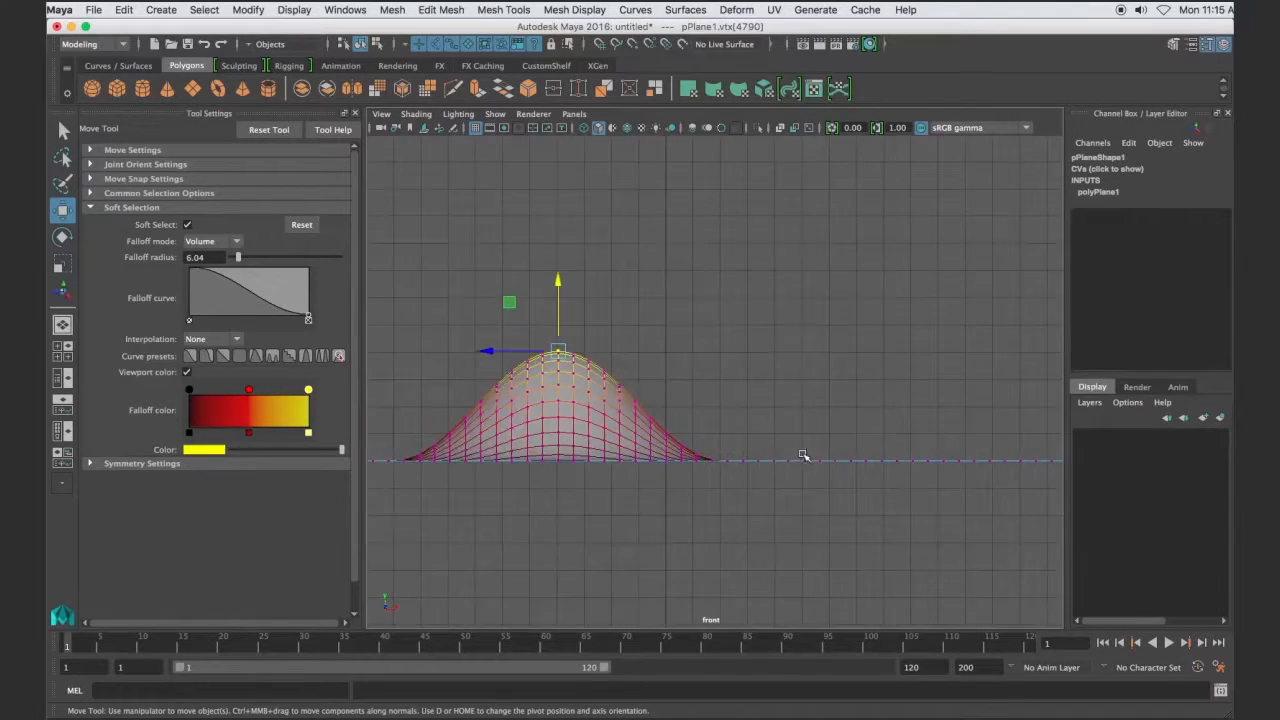
scroll(776, 441, up, 1)
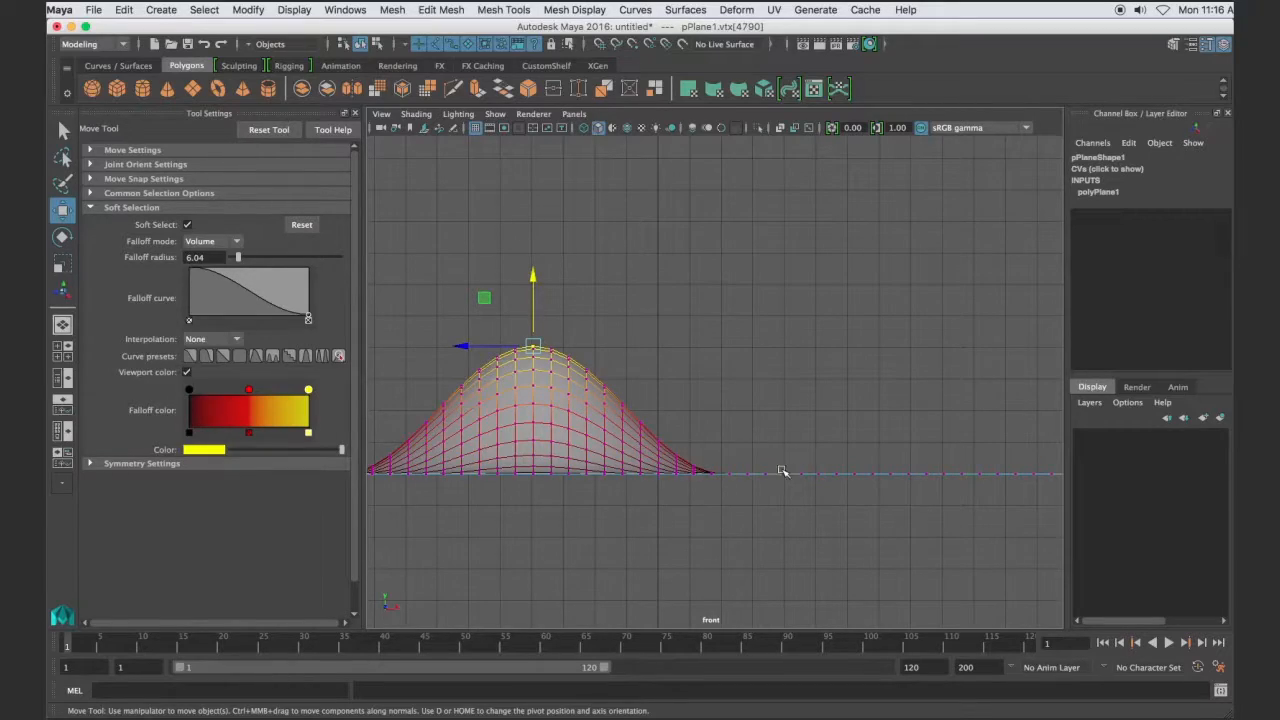
key(space)
key(space)
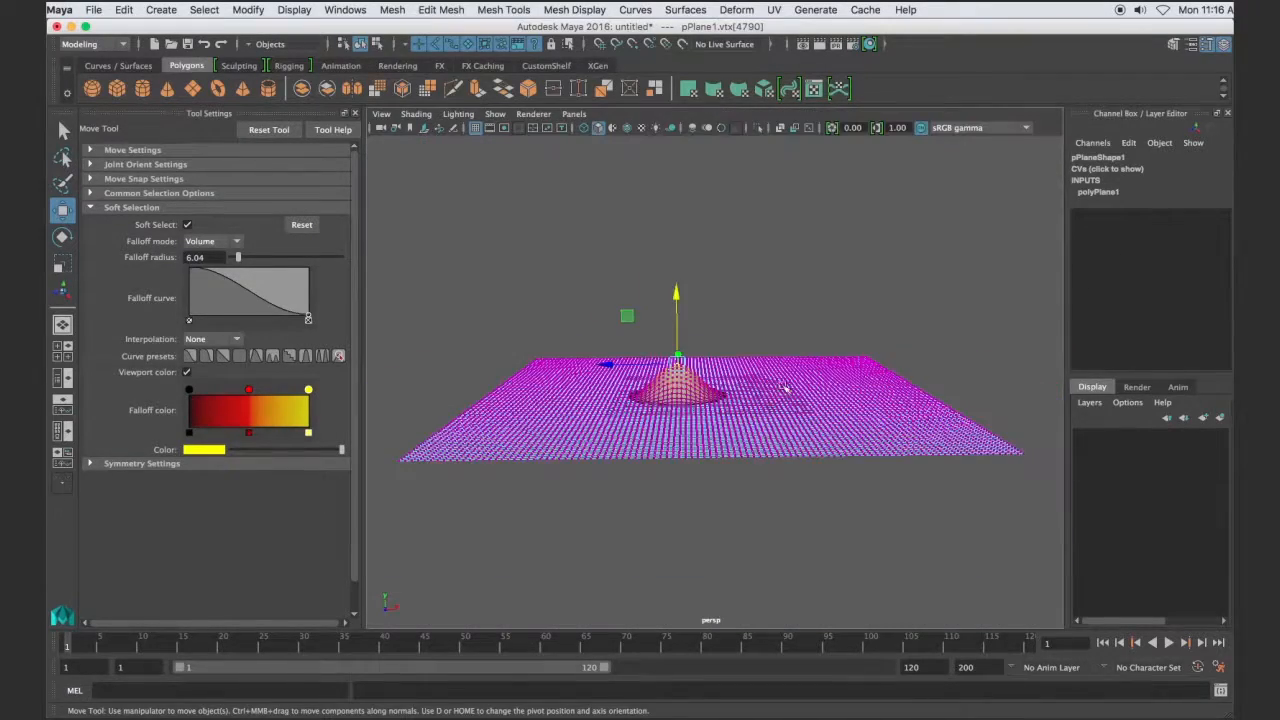
- Soft-select five spots around the plane, including small vertex patches, and raise them together into hills
alt+drag(777, 405, 775, 352)
right_drag(775, 350, 722, 345)
click(750, 452)
shift+click(860, 395)
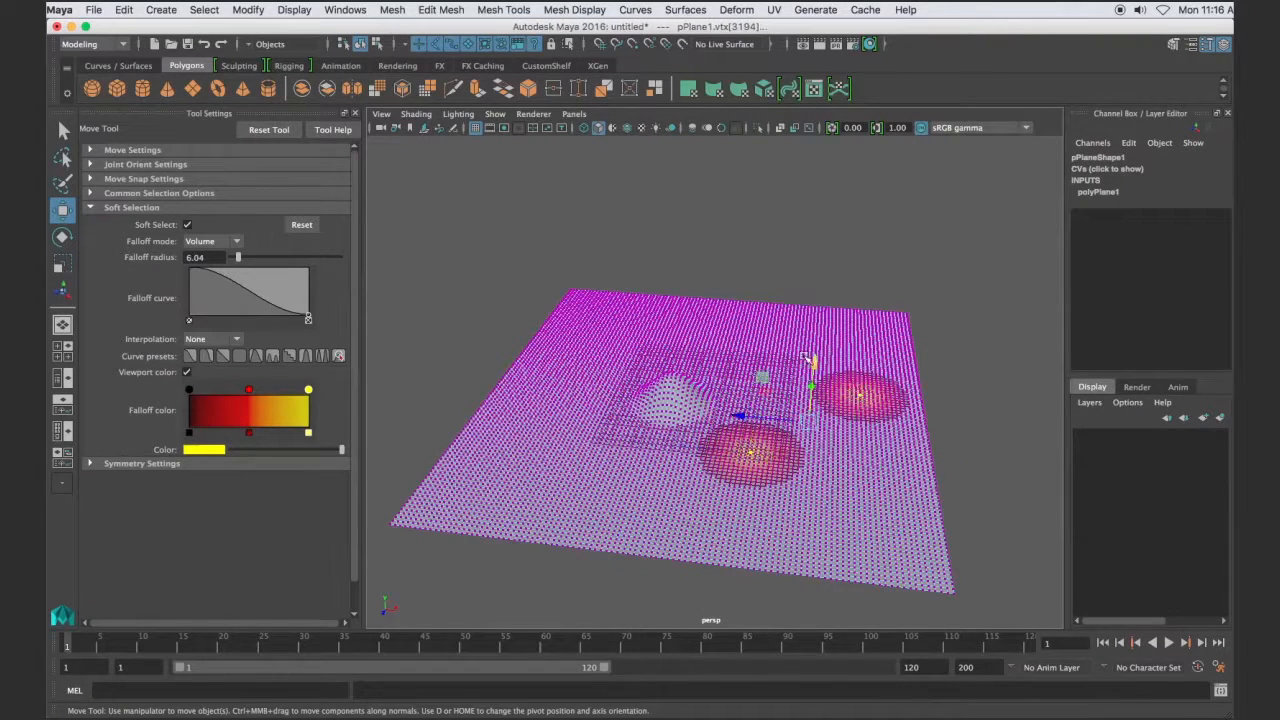
shift+click(790, 340)
shift+click(860, 497)
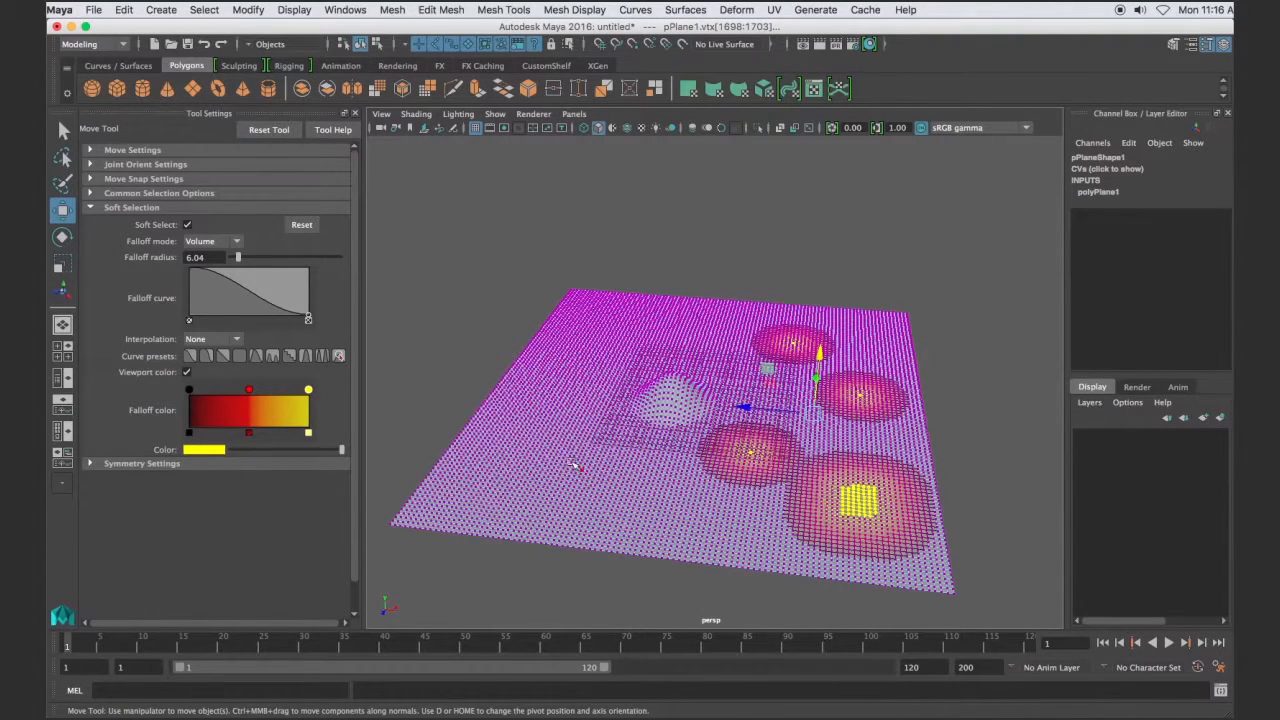
shift+click(568, 455)
drag(720, 345, 706, 316)
alt+drag(677, 312, 620, 393)
click(651, 270)
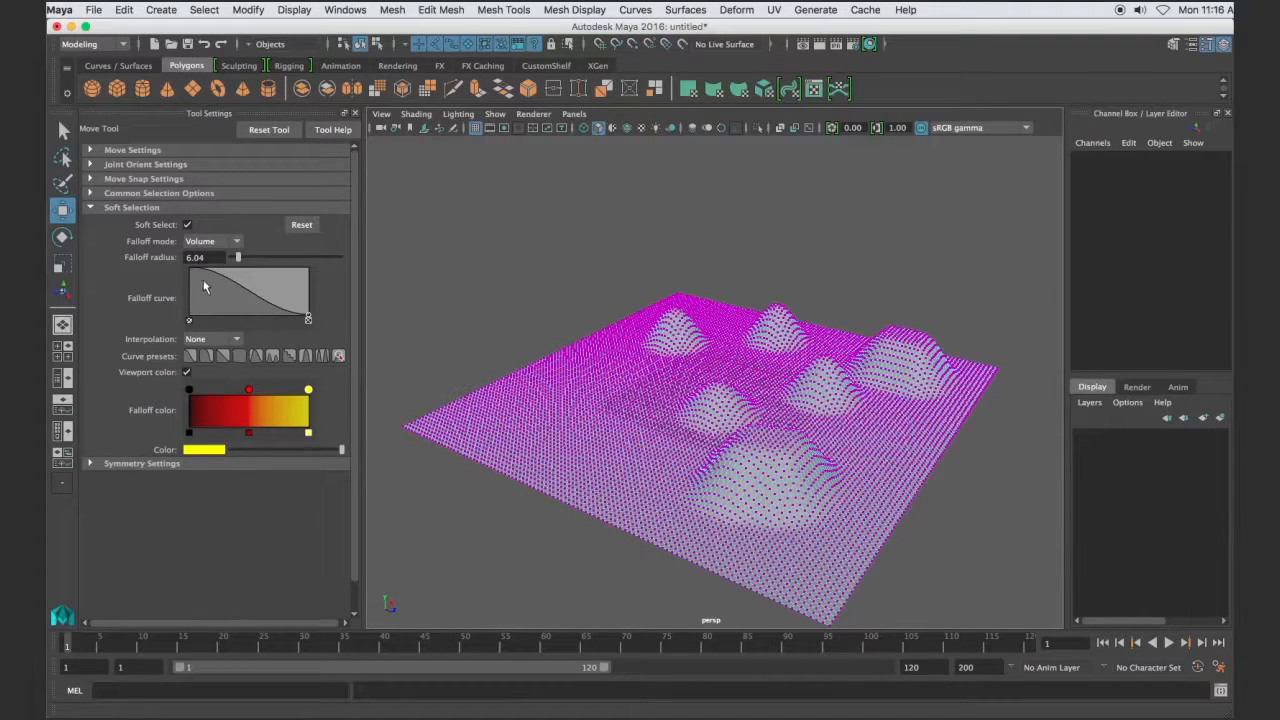
- Apply the stepped falloff curve preset and raise a vertex on the plane's empty area into a terraced hill
click(291, 356)
click(590, 430)
drag(568, 366, 569, 298)
click(689, 247)
alt+drag(682, 366, 668, 400)
- Select a vertex beside the terraced hill, apply the falloff preset with repeated peaks, and raise it into a rippled bump
click(605, 418)
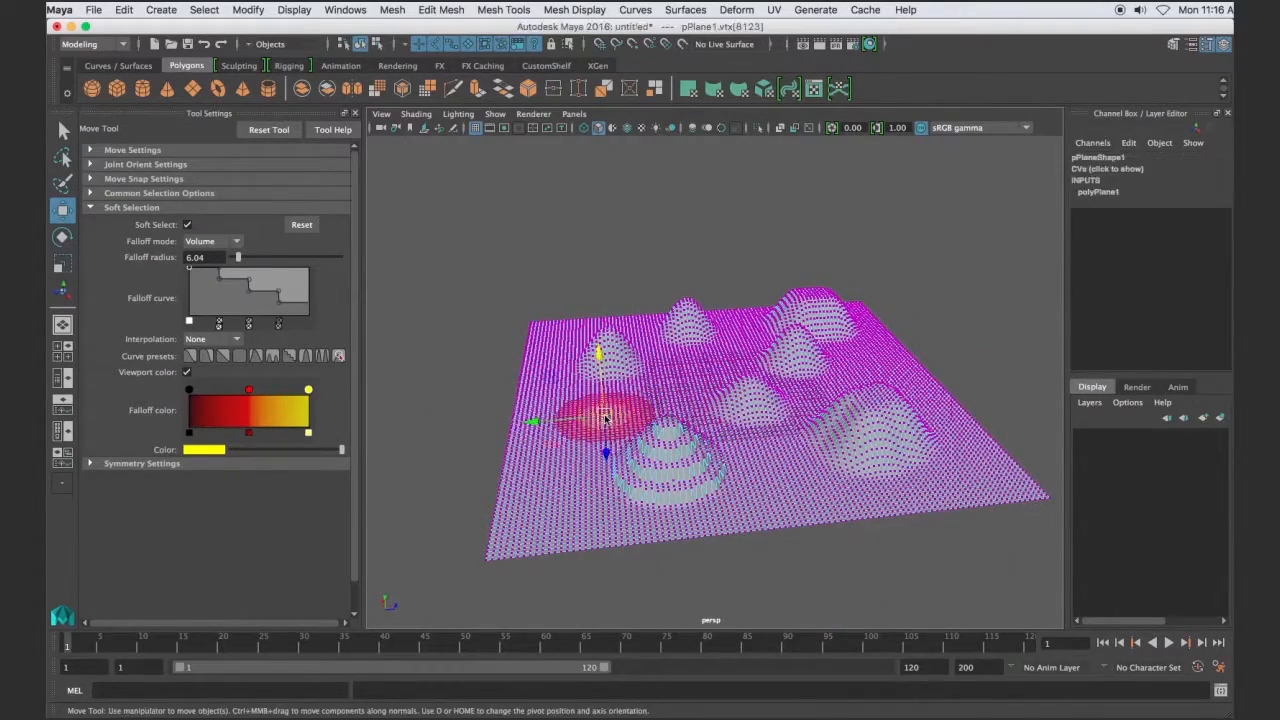
click(338, 356)
drag(599, 354, 600, 323)
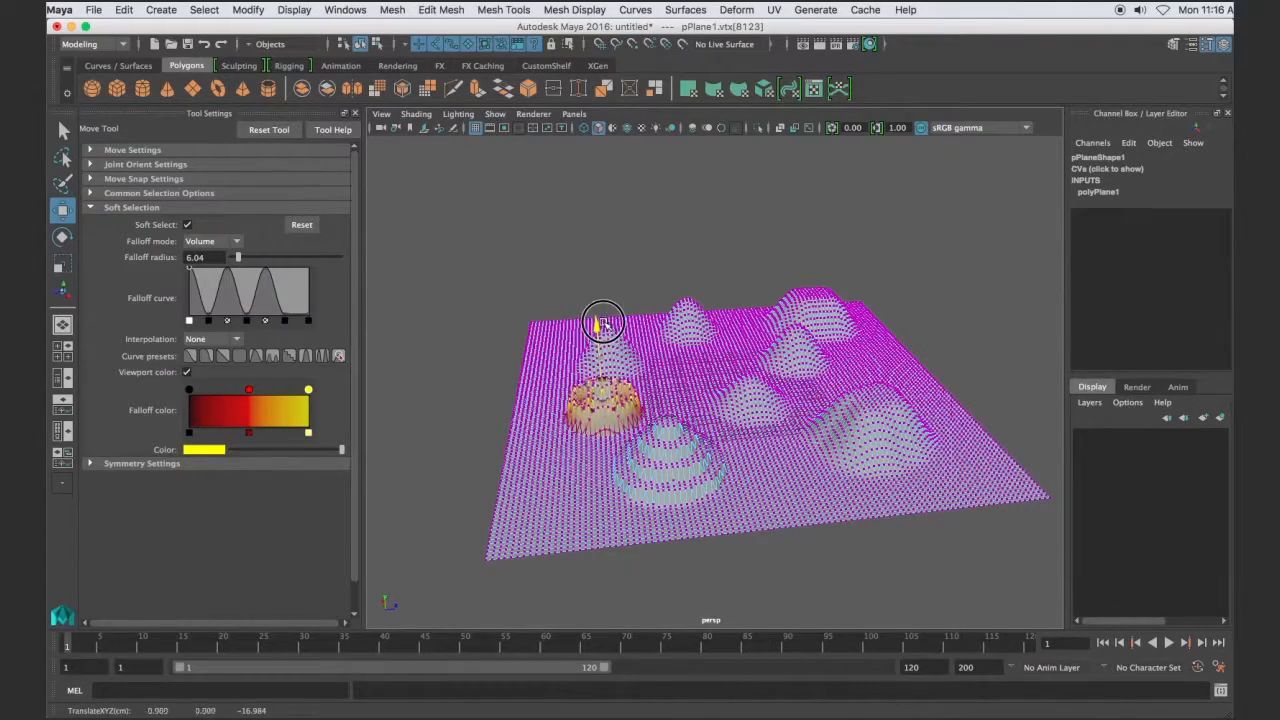
click(651, 286)
alt+drag(651, 286, 795, 393)
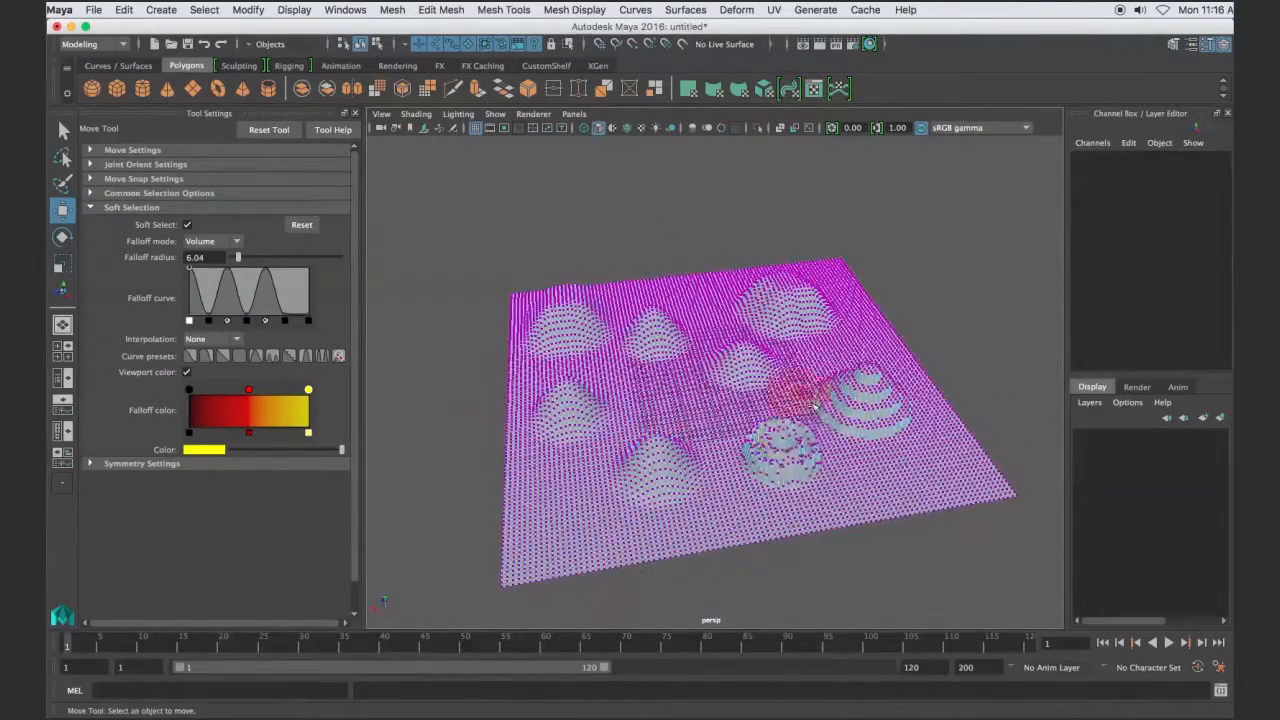
- Toggle soft selection off and on, both in vertex mode and with the whole plane selected as an object
alt+drag(715, 460, 775, 416)
scroll(674, 432, up, 5)
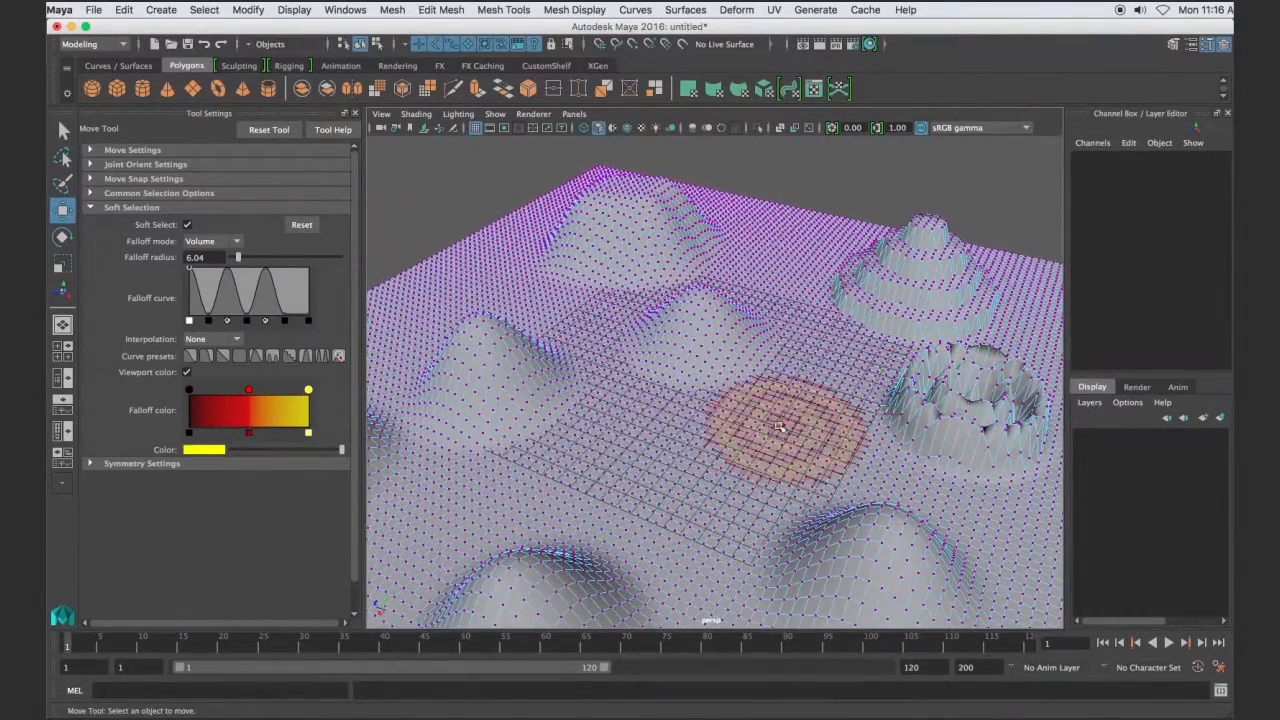
scroll(563, 408, down, 5)
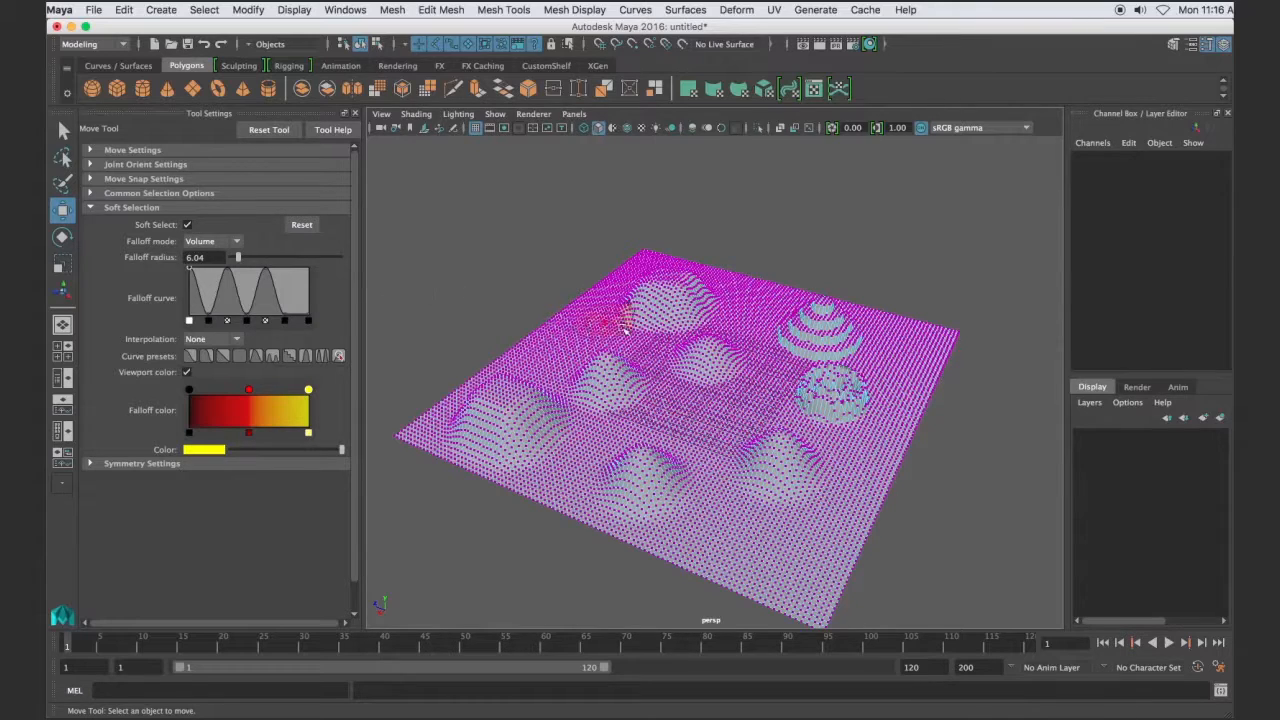
key(b)
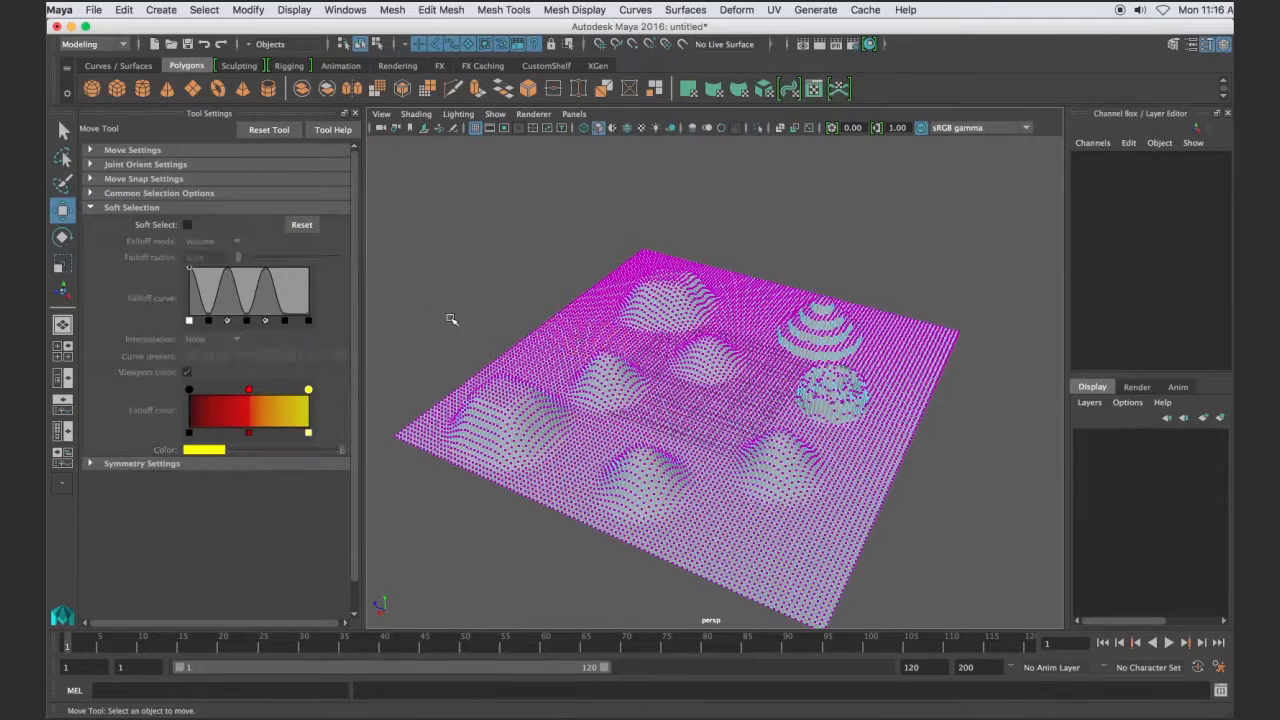
click(189, 226)
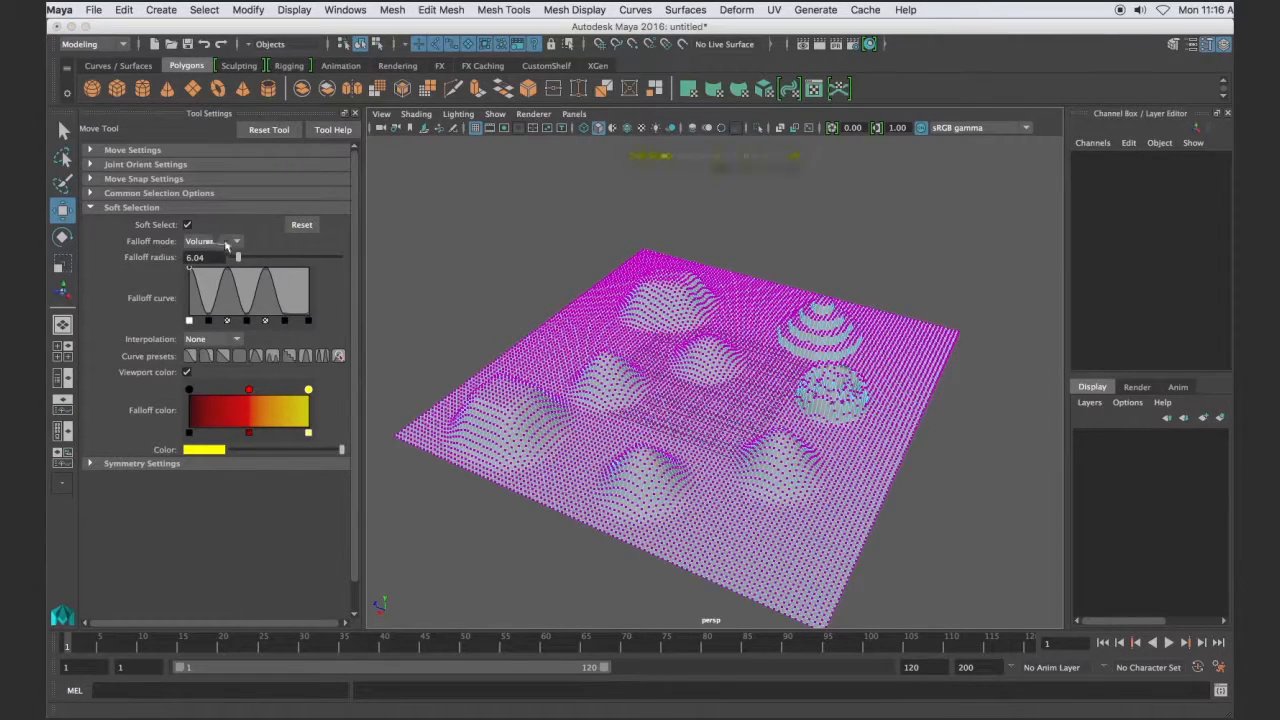
right_drag(698, 388, 774, 334)
click(729, 406)
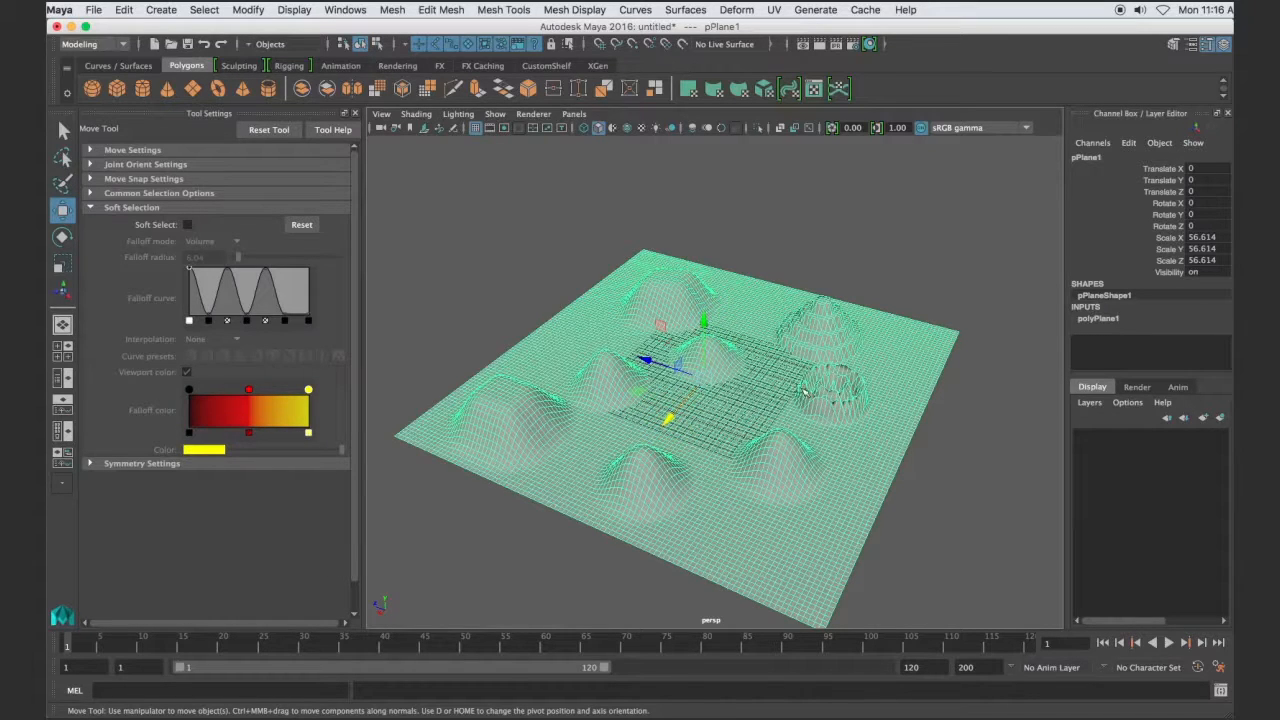
key(b)
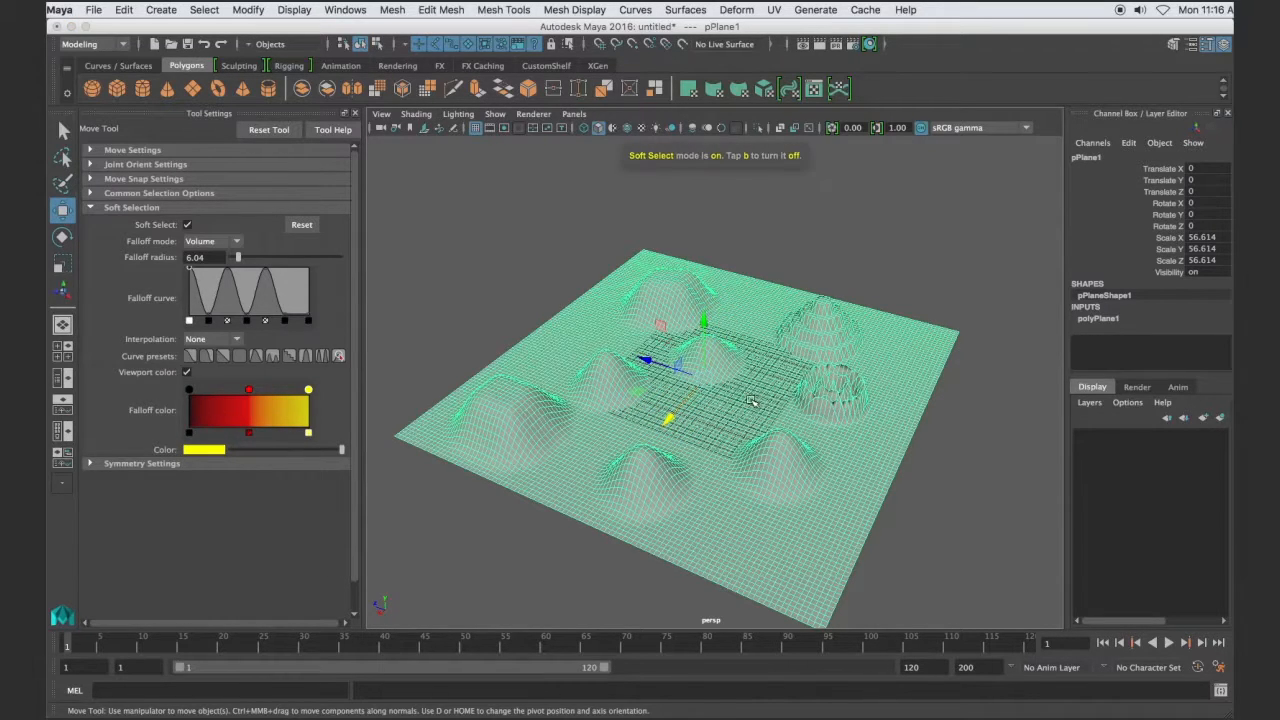
- Select a vertex between the hills near the plane's middle and apply the smooth S-shaped falloff curve preset
right_drag(729, 349, 684, 346)
click(745, 408)
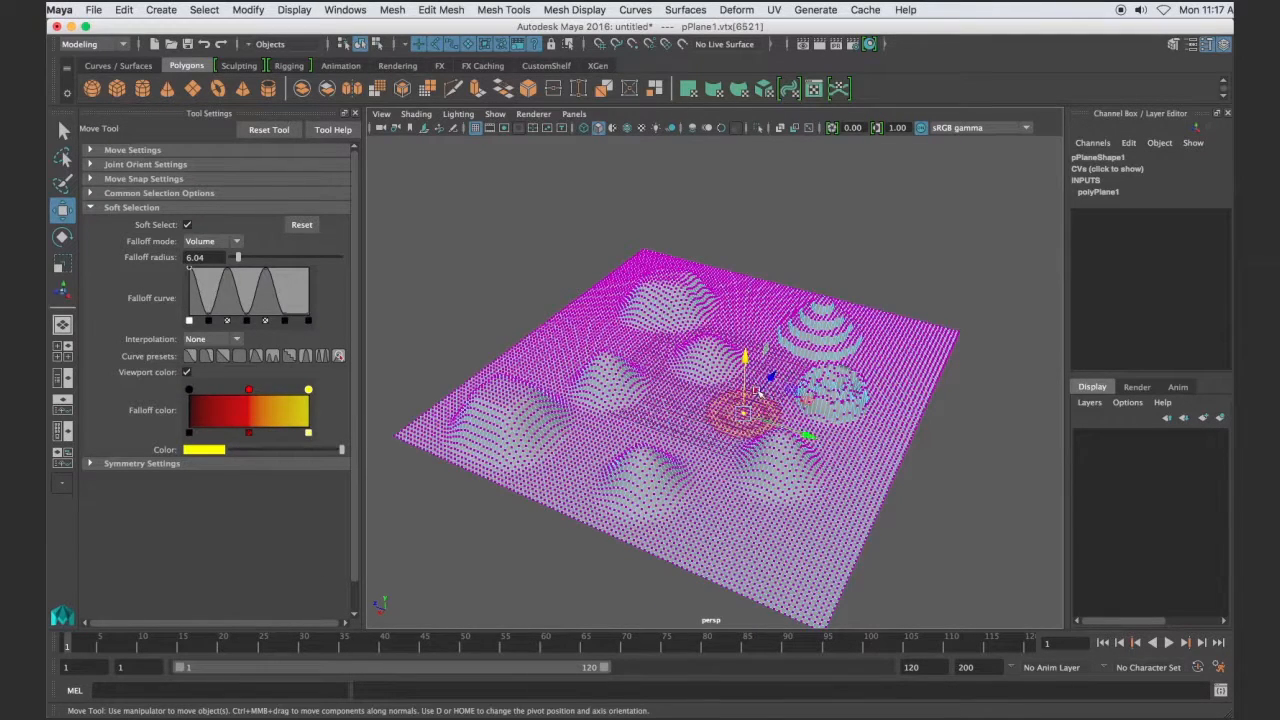
click(205, 343)
click(286, 343)
click(190, 356)
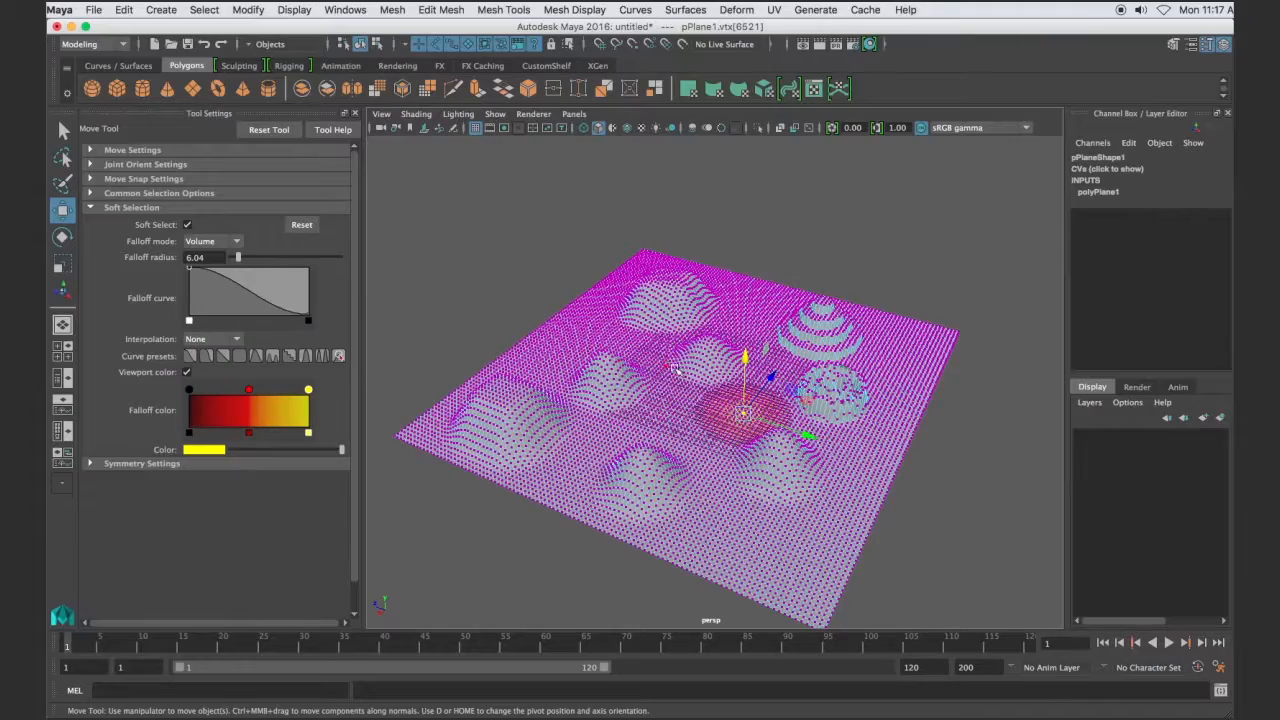
- Turn soft selection off and on again for the selected vertex, and raise it into a low rounded hill
scroll(813, 383, up, 5)
scroll(813, 389, down, 3)
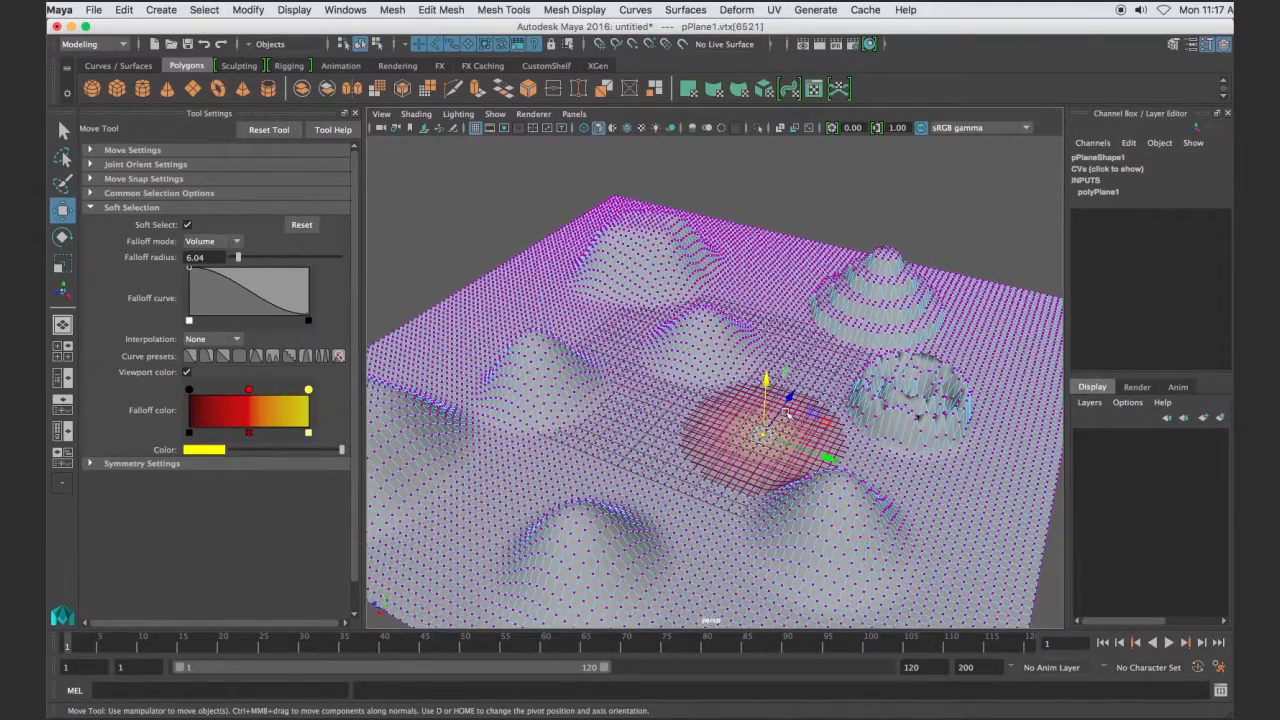
click(187, 225)
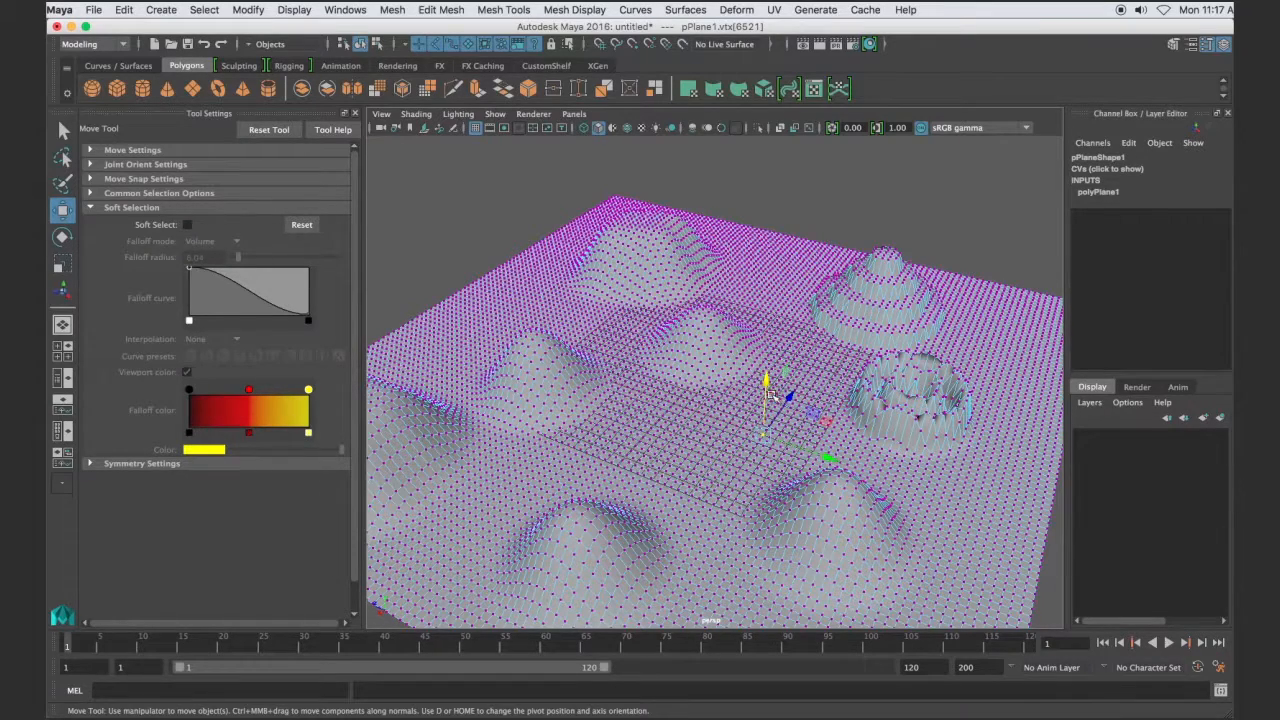
click(187, 225)
mouse_move(766, 378)
mouse_down()
mouse_move(766, 325)
mouse_move(766, 354)
mouse_up()
- Switch the plane back to object selection and delete it
right_drag(810, 349, 881, 331)
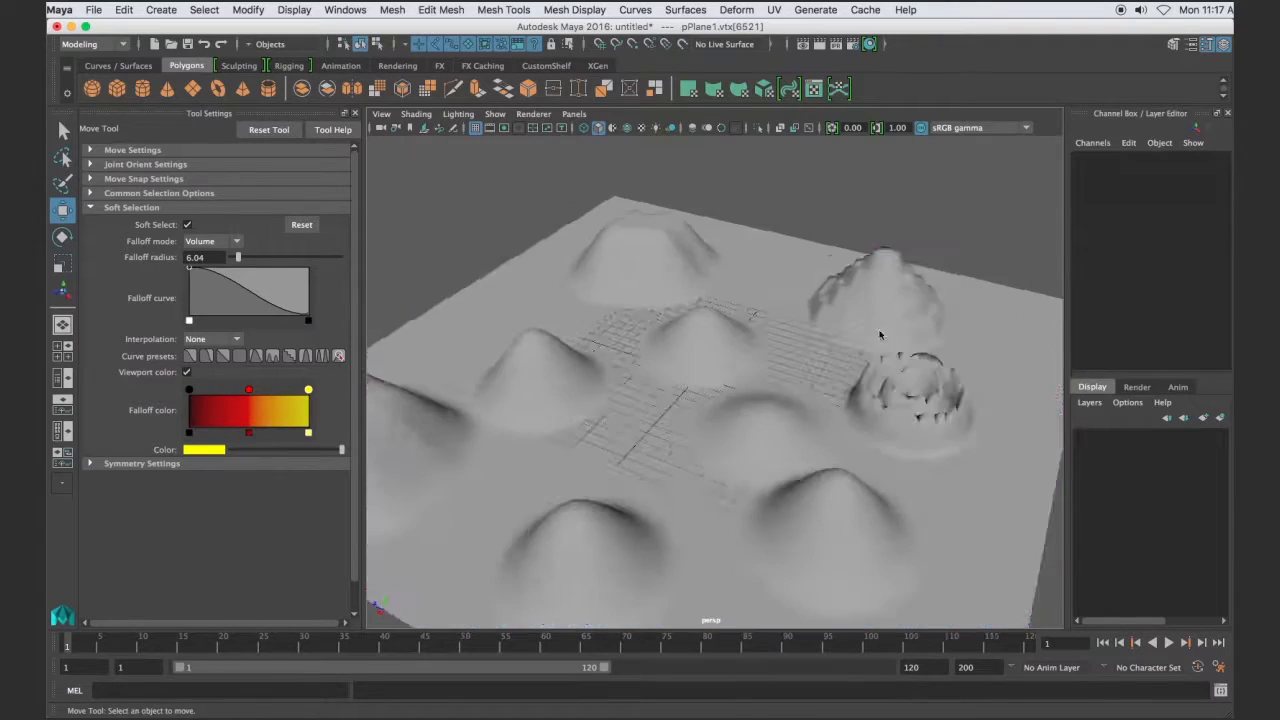
scroll(828, 337, down, 10)
drag(837, 288, 484, 547)
key(Delete)
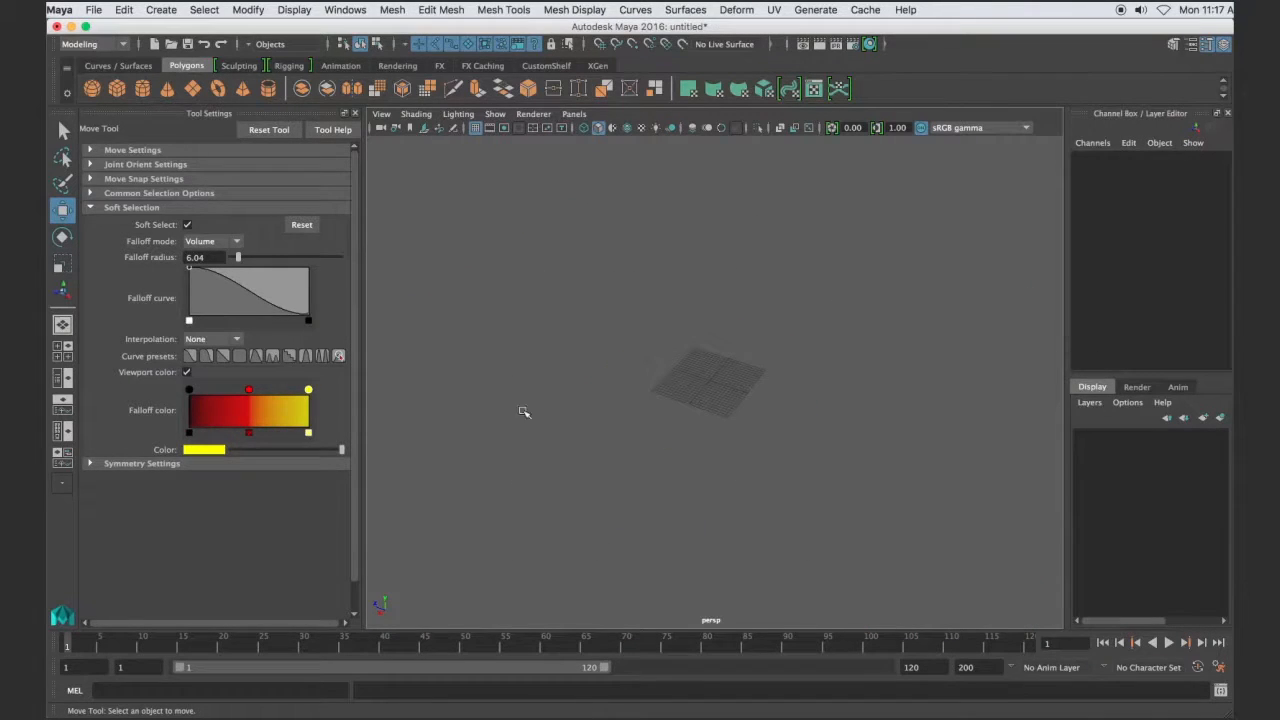
- Create a polygon sphere and scale it uniformly to about 16.55
click(92, 89)
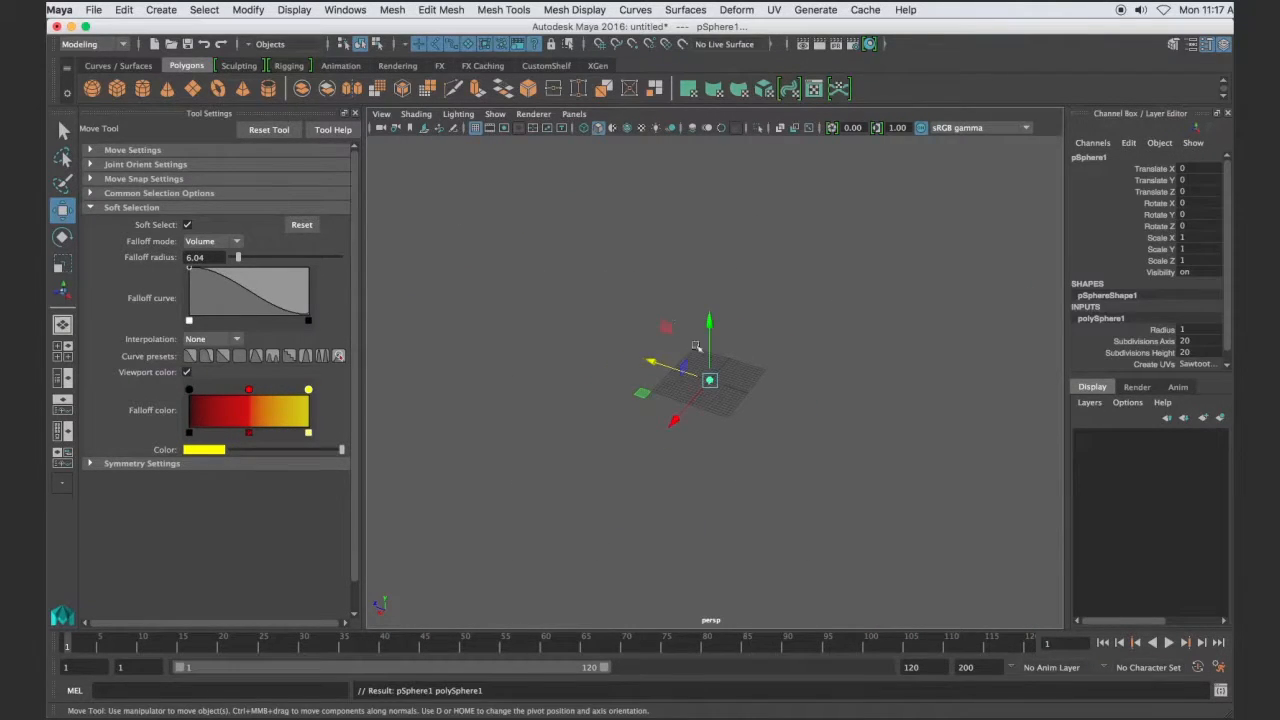
key(r)
drag(709, 382, 780, 382)
- Smooth the sphere with 2 divisions
click(394, 12)
click(490, 138)
click(978, 398)
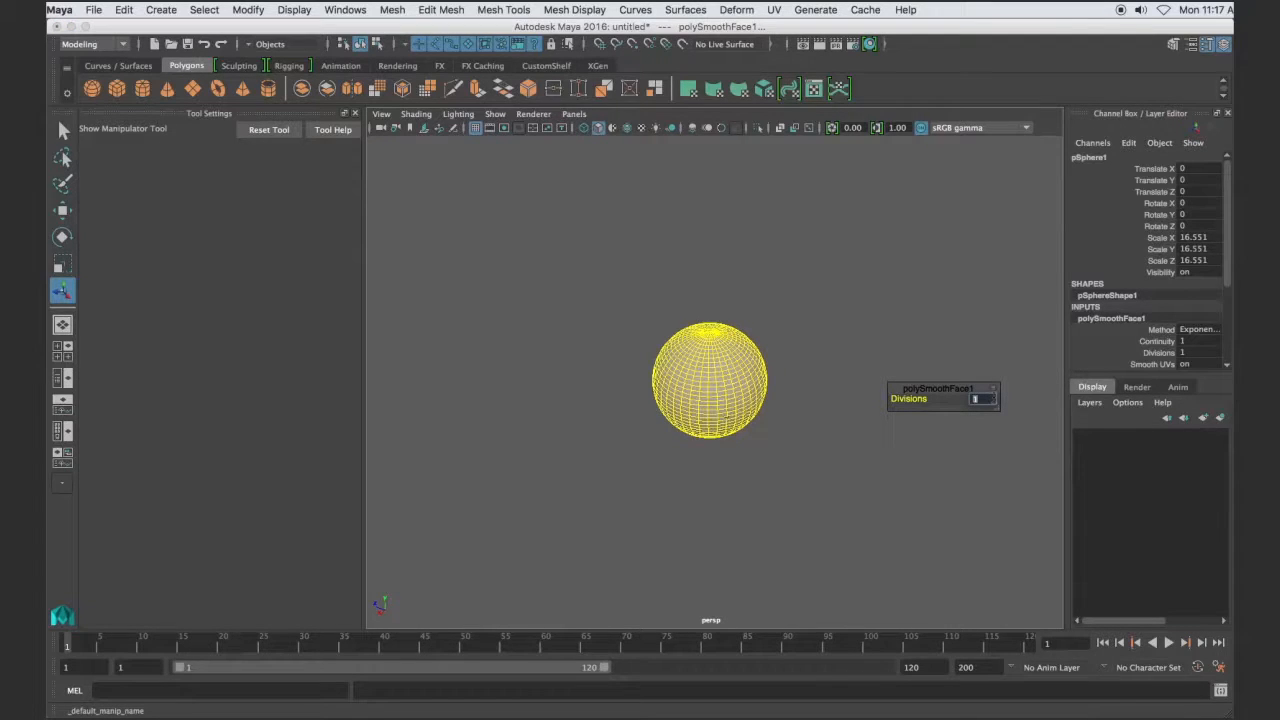
key(Return)
scroll(822, 393, up, 3)
alt+drag(757, 480, 793, 428)
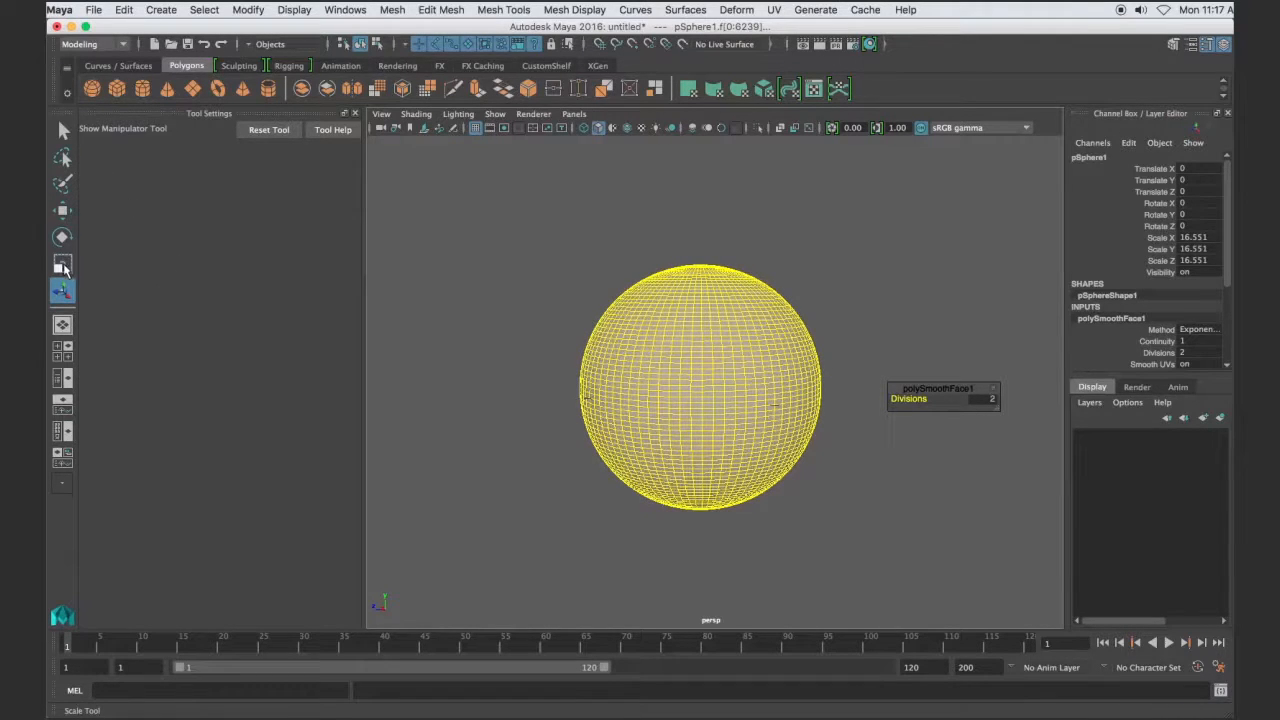
- Activate the Move tool, show its symmetry settings and switch the sphere to object selection
click(62, 211)
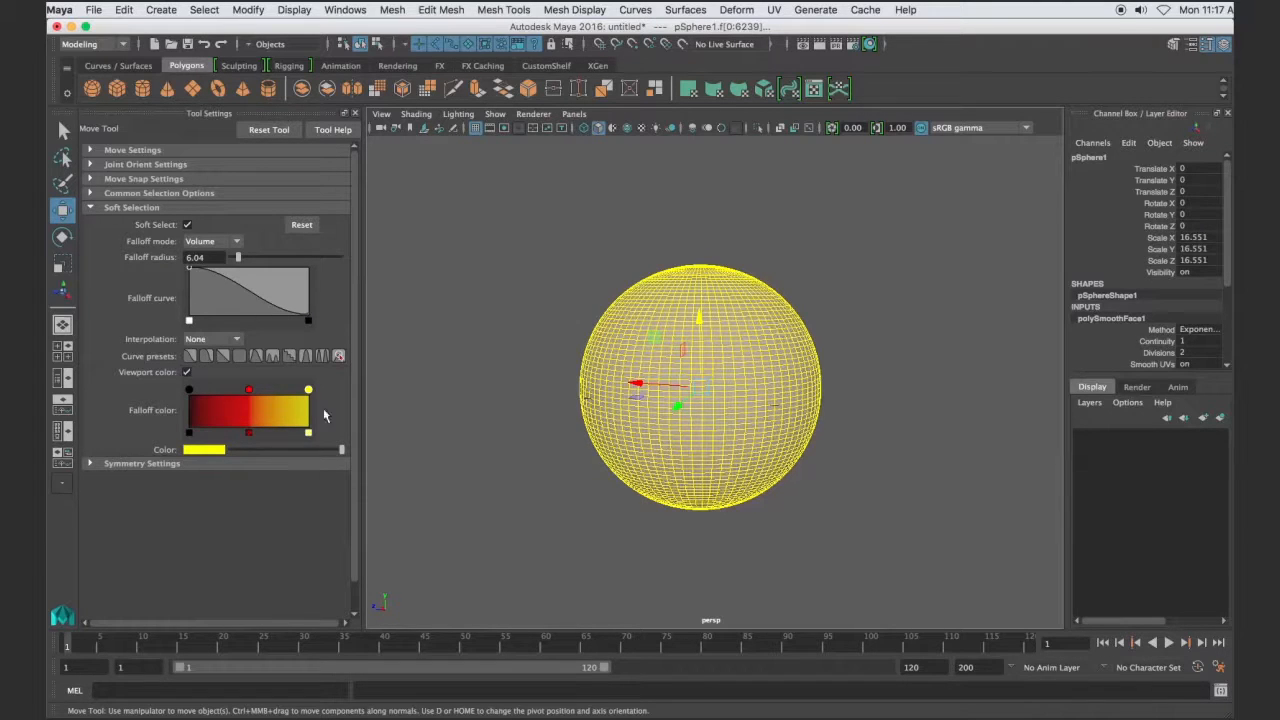
click(89, 464)
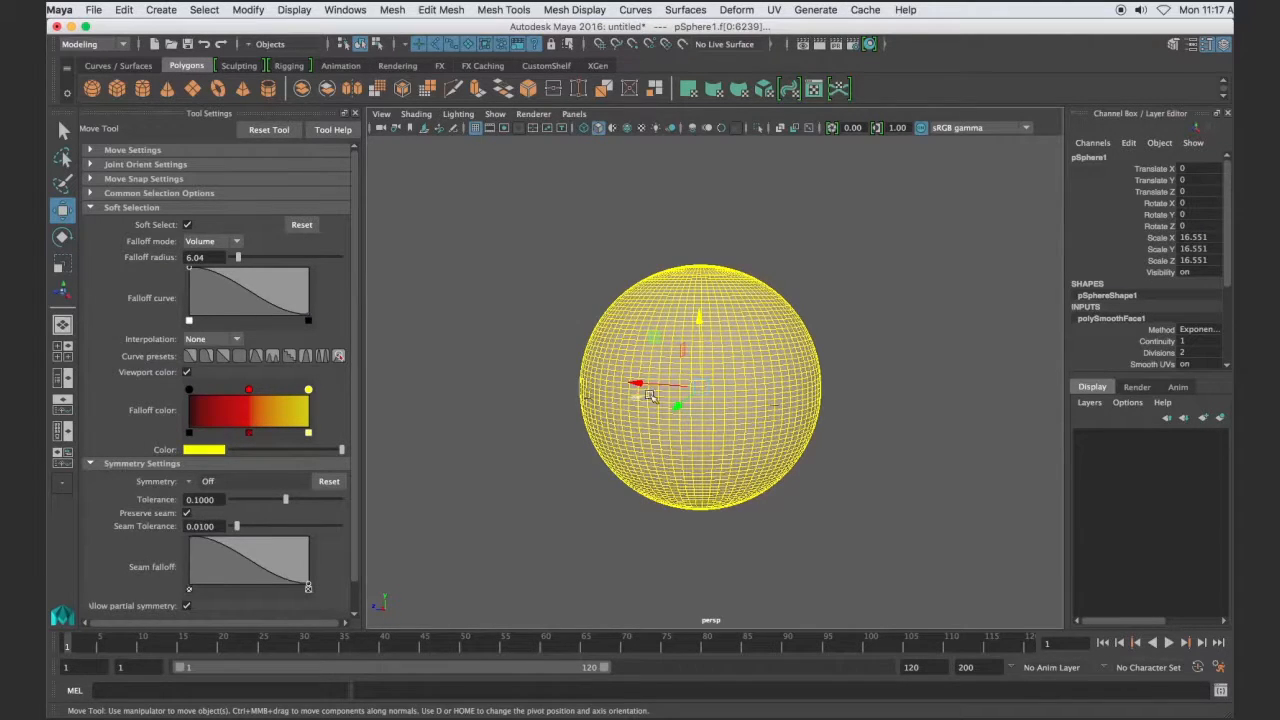
scroll(775, 352, up, 3)
mouse_move(736, 357)
alt+mouse_down()
mouse_move(712, 383)
mouse_move(731, 391)
mouse_move(720, 394)
mouse_move(737, 380)
alt+mouse_up()
key(F8)
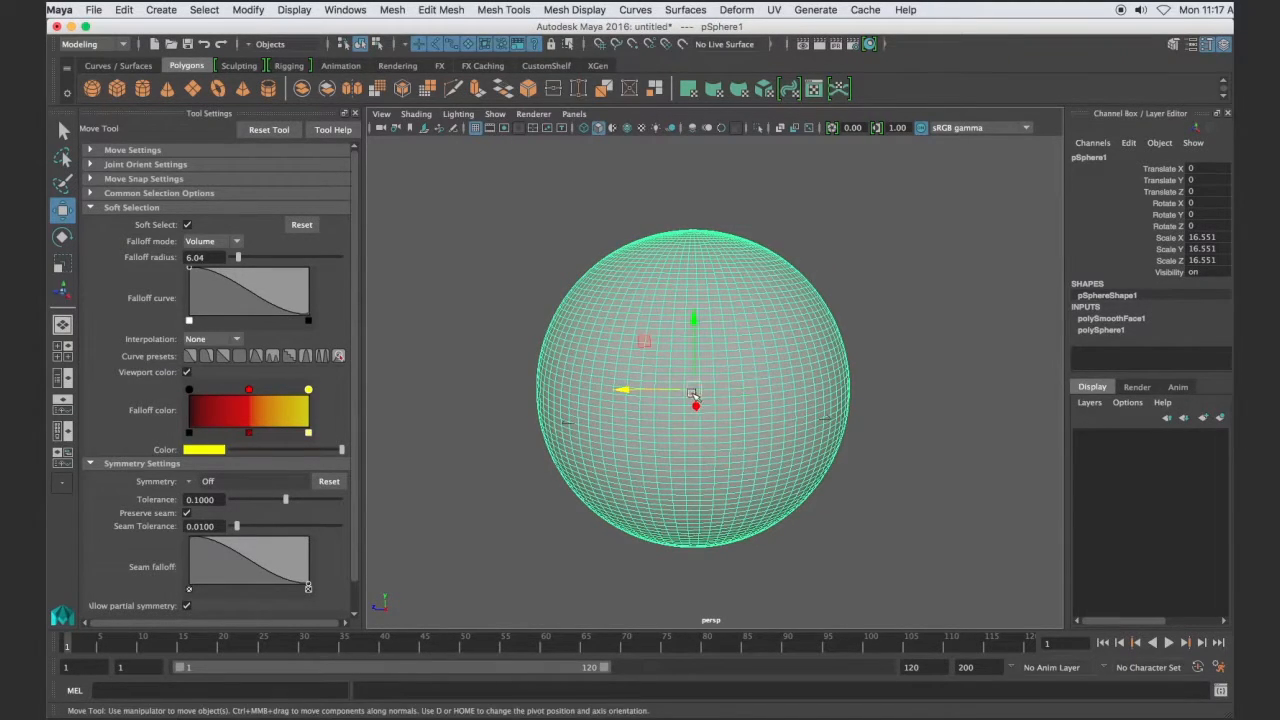
mouse_move(697, 430)
alt+mouse_down()
mouse_move(709, 443)
mouse_move(709, 417)
alt+mouse_up()
mouse_move(742, 349)
right_down()
mouse_move(743, 397)
mouse_move(745, 352)
mouse_move(712, 340)
mouse_move(686, 357)
mouse_move(754, 371)
mouse_move(745, 351)
right_up()
alt+drag(738, 372, 718, 366)
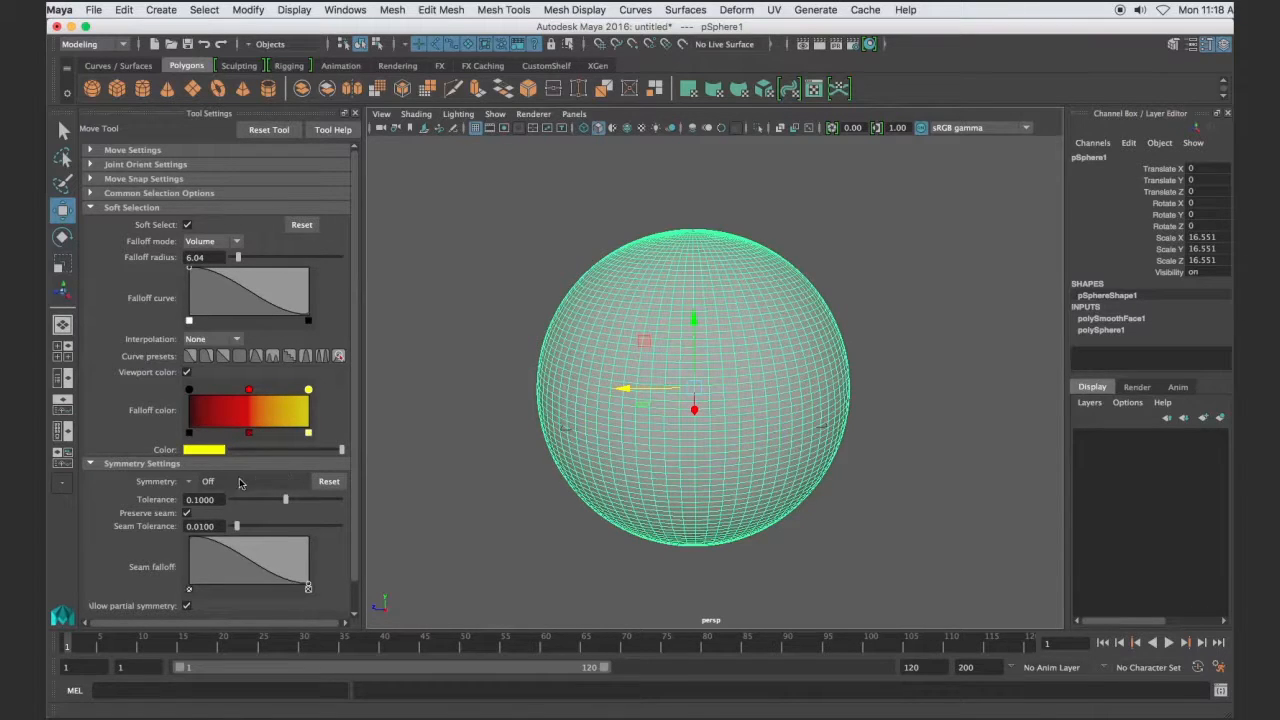
- Set the Move tool's symmetry to Object Z and switch the sphere to vertex selection
click(193, 484)
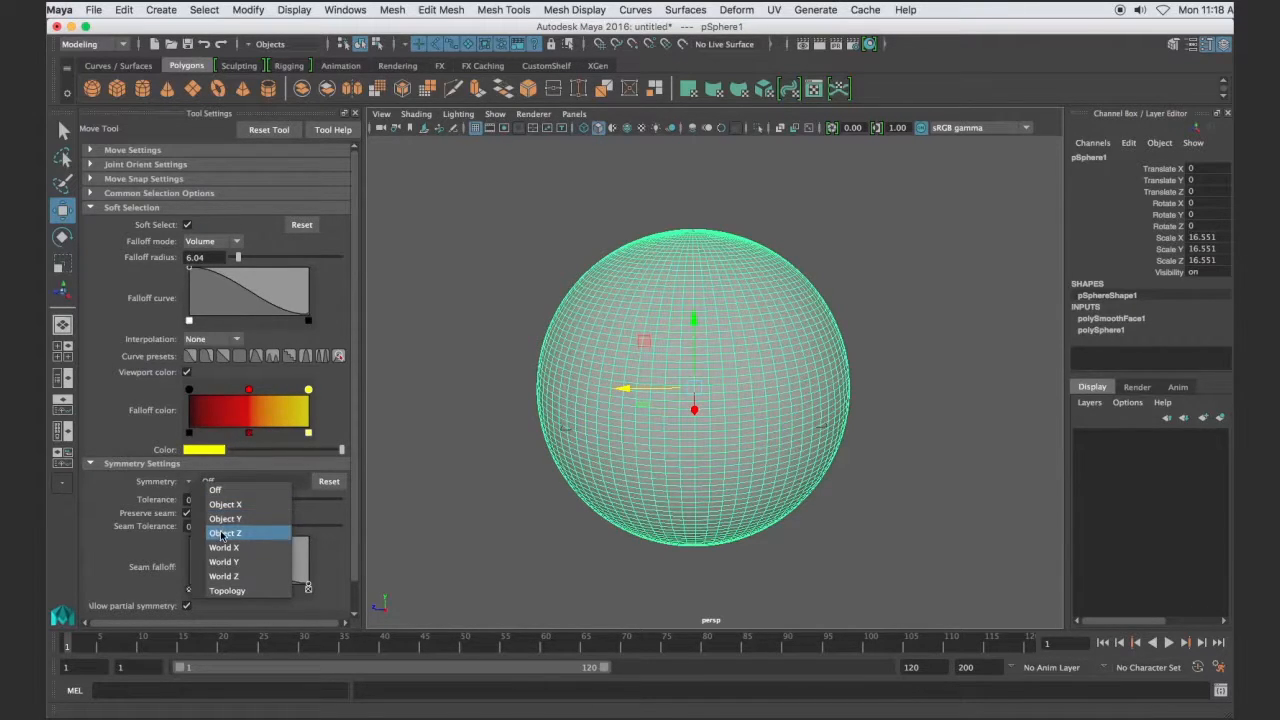
click(225, 531)
right_click(766, 323)
click(697, 323)
- Select a mirrored vertex pair on the sphere's upper front and pull it slightly outward
click(778, 333)
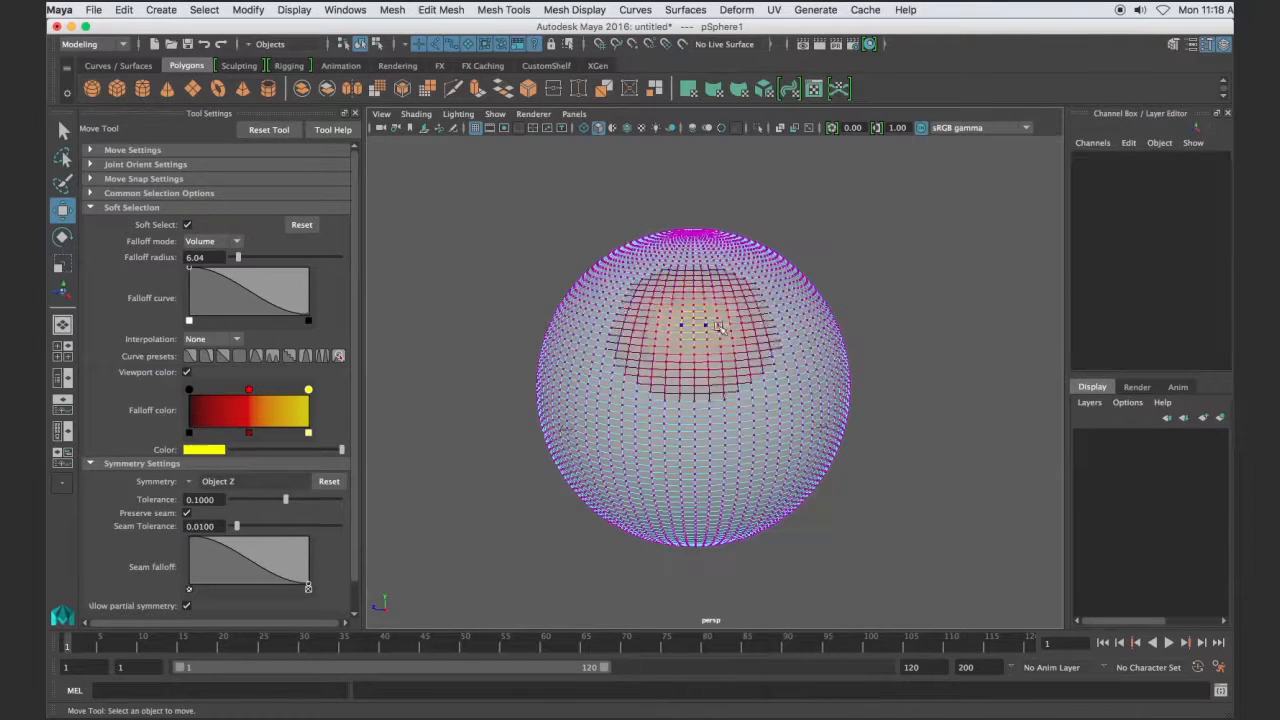
drag(786, 337, 783, 316)
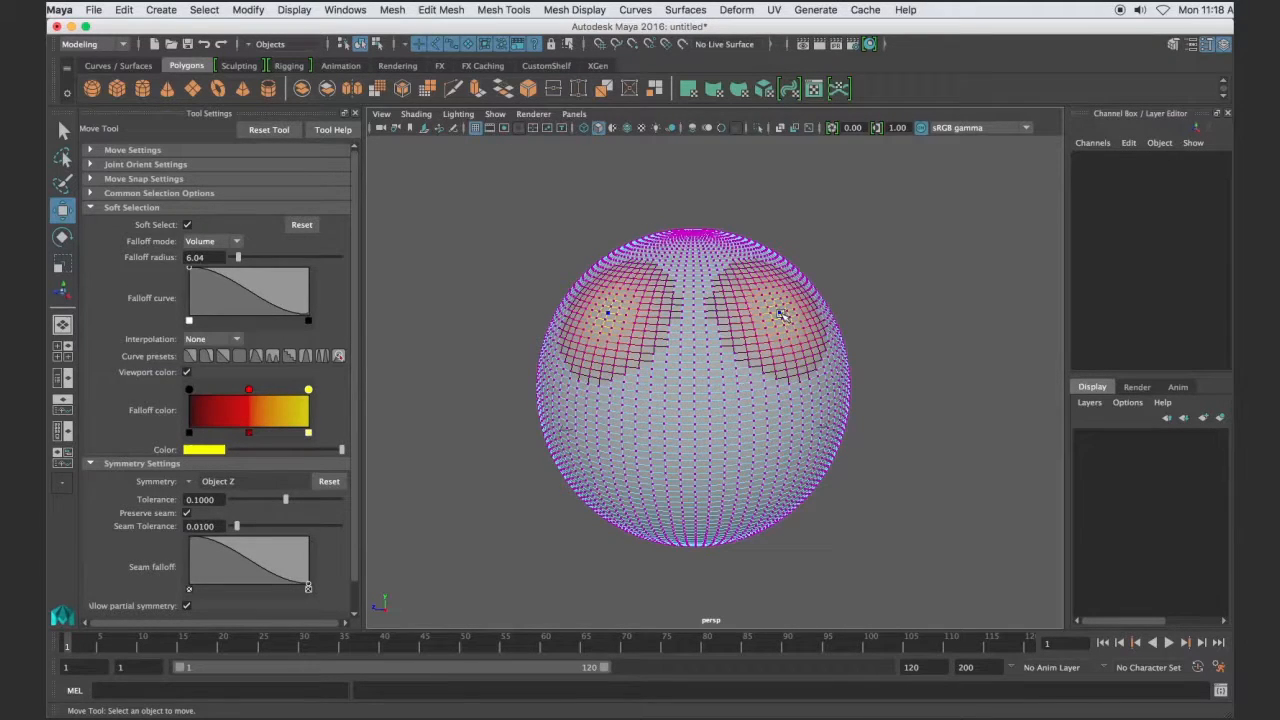
click(772, 307)
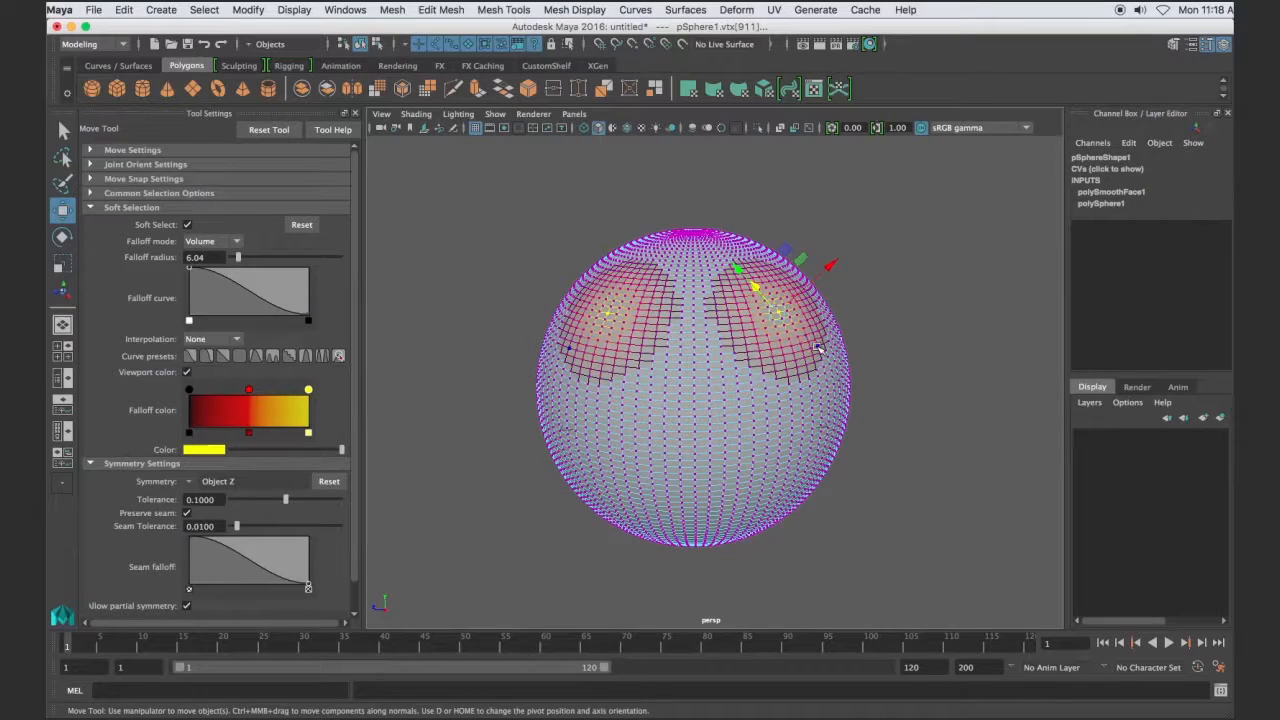
drag(829, 267, 837, 269)
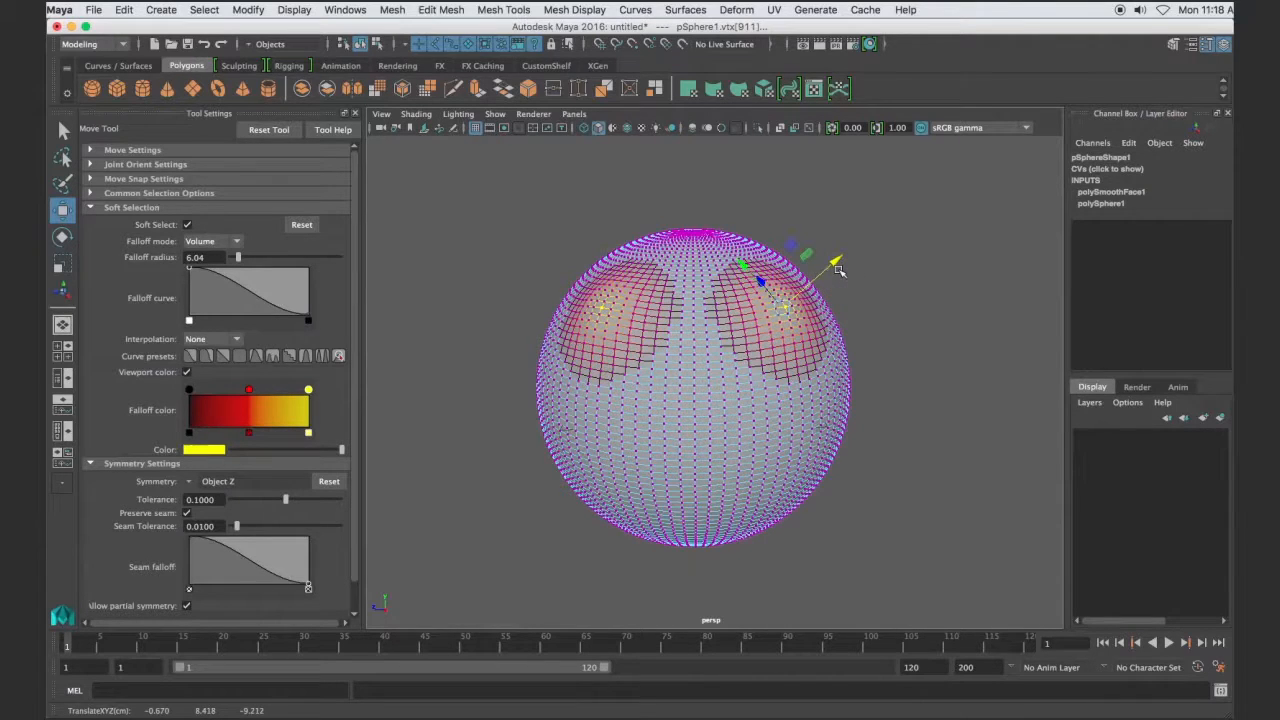
- Select a mirrored vertex pair on the sphere's lower front and pull it outward into two pointed bulges
click(814, 346)
click(845, 408)
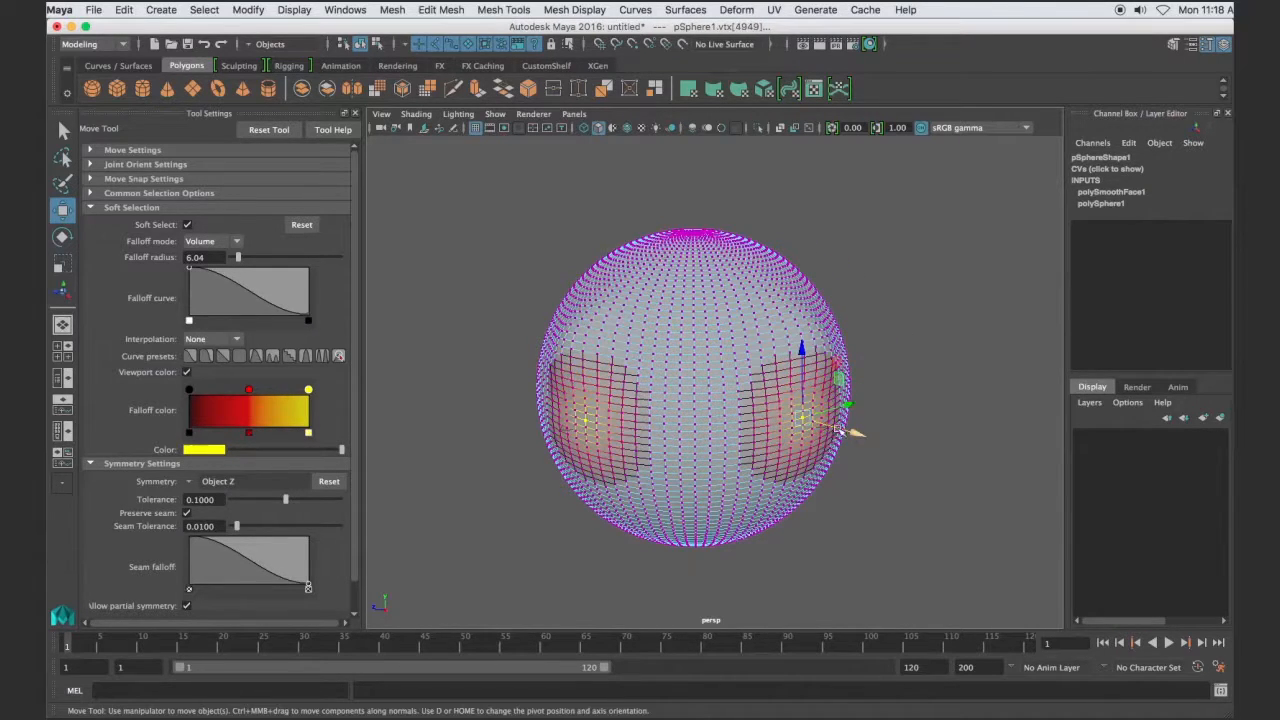
click(787, 487)
drag(789, 465, 738, 503)
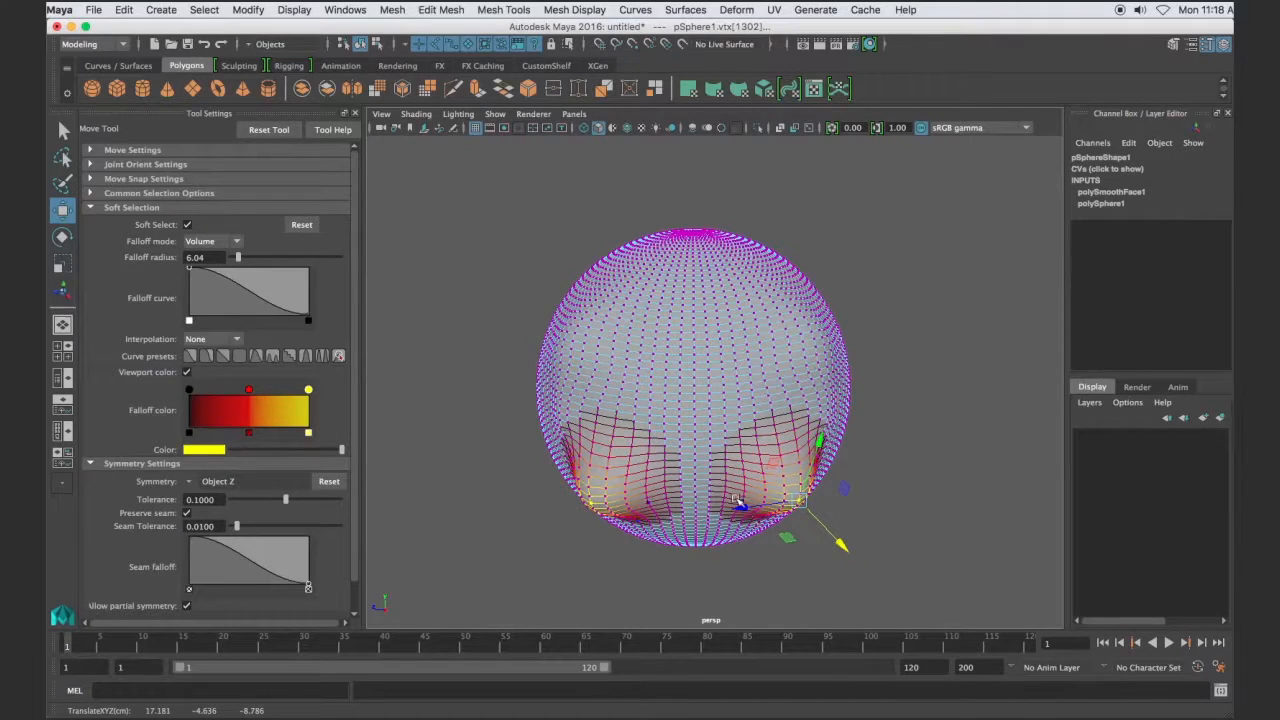
- Select the patch of vertices at the sphere's front centre and pull it outward into a snout
drag(732, 375, 670, 414)
alt+drag(708, 465, 749, 486)
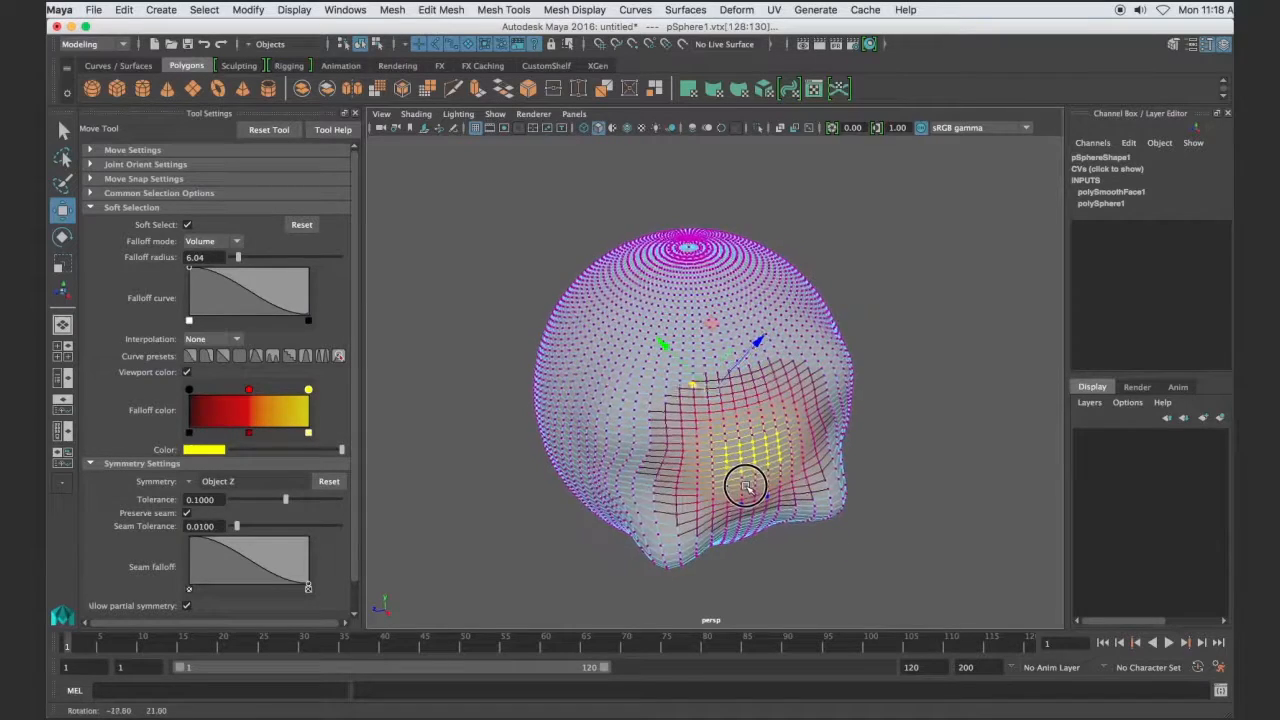
drag(696, 392, 705, 413)
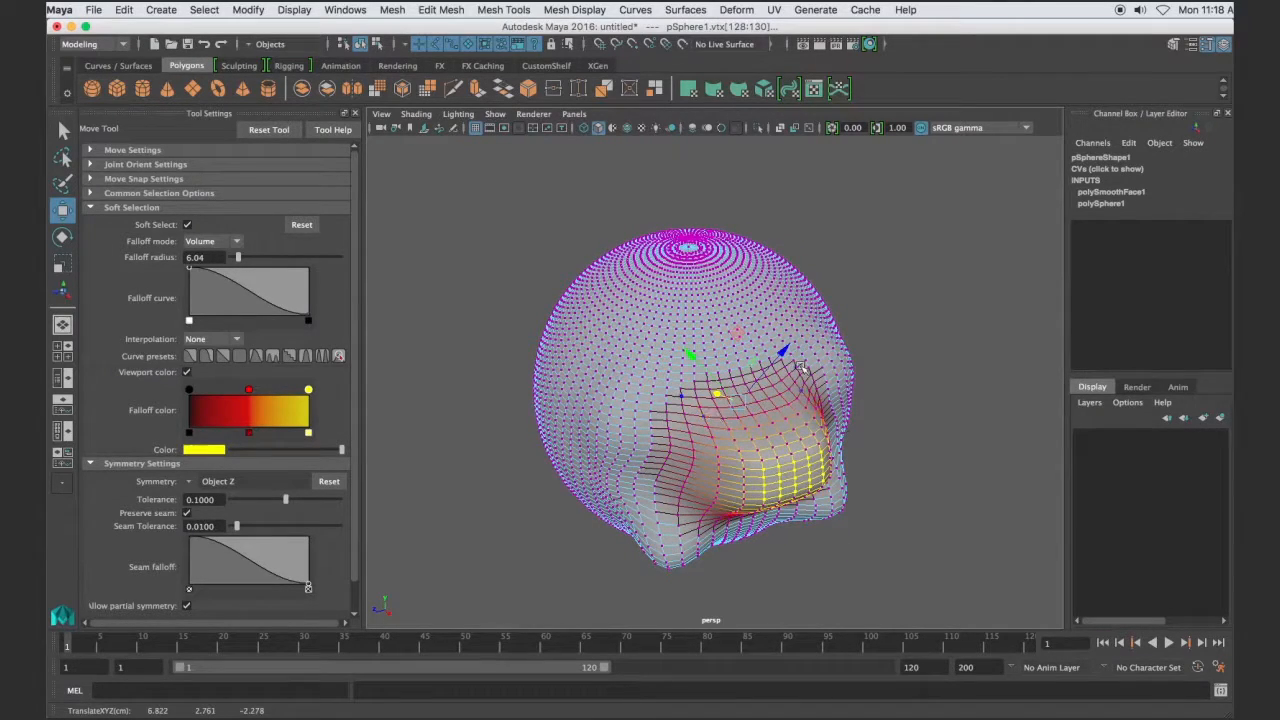
- Select a mirrored vertex pair above the snout and push it inward to form eye sockets
click(783, 368)
alt+drag(796, 370, 822, 402)
drag(882, 364, 849, 367)
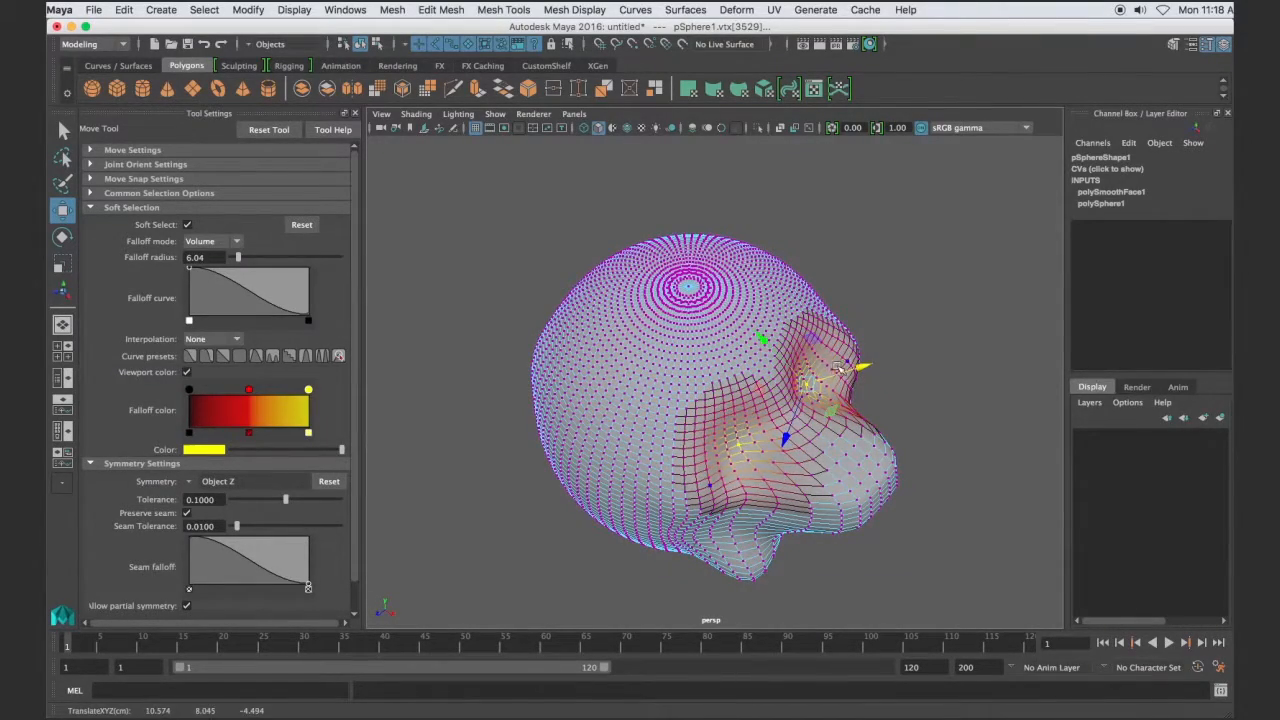
- Select a mirrored vertex pair on the lower part of the face, pull it slightly outward, and clear the selection
alt+drag(759, 322, 823, 378)
click(725, 505)
alt+drag(727, 508, 744, 539)
click(647, 470)
drag(611, 487, 604, 491)
click(924, 453)
alt+drag(924, 453, 878, 480)
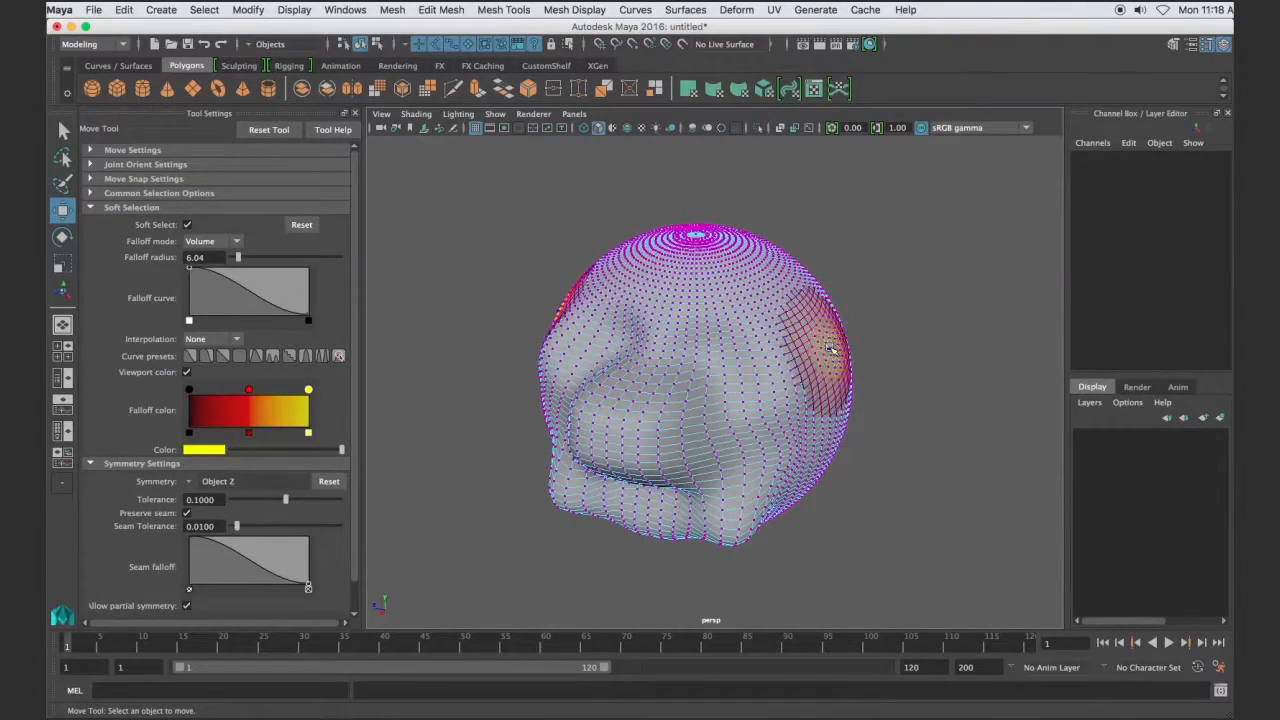
- Select the mirrored vertex pair at the front of the snout and move it slightly along its X axis
click(855, 360)
alt+drag(893, 337, 684, 412)
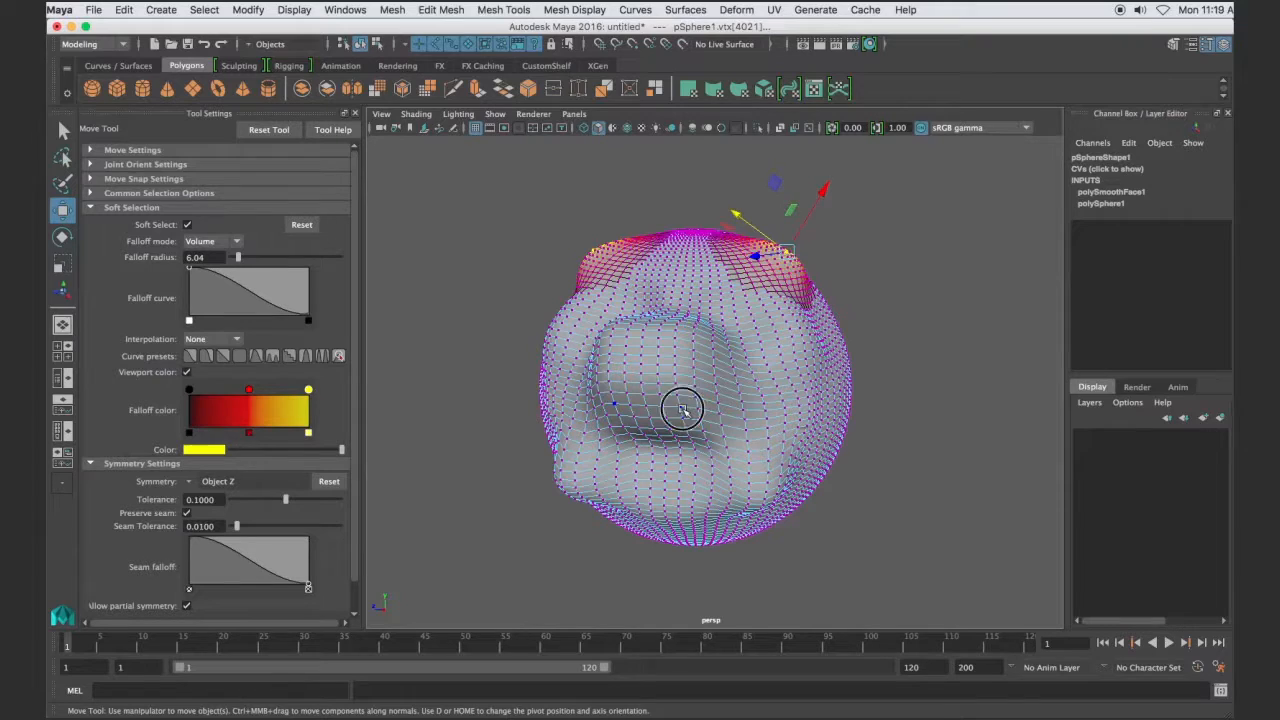
click(682, 410)
drag(682, 456, 685, 446)
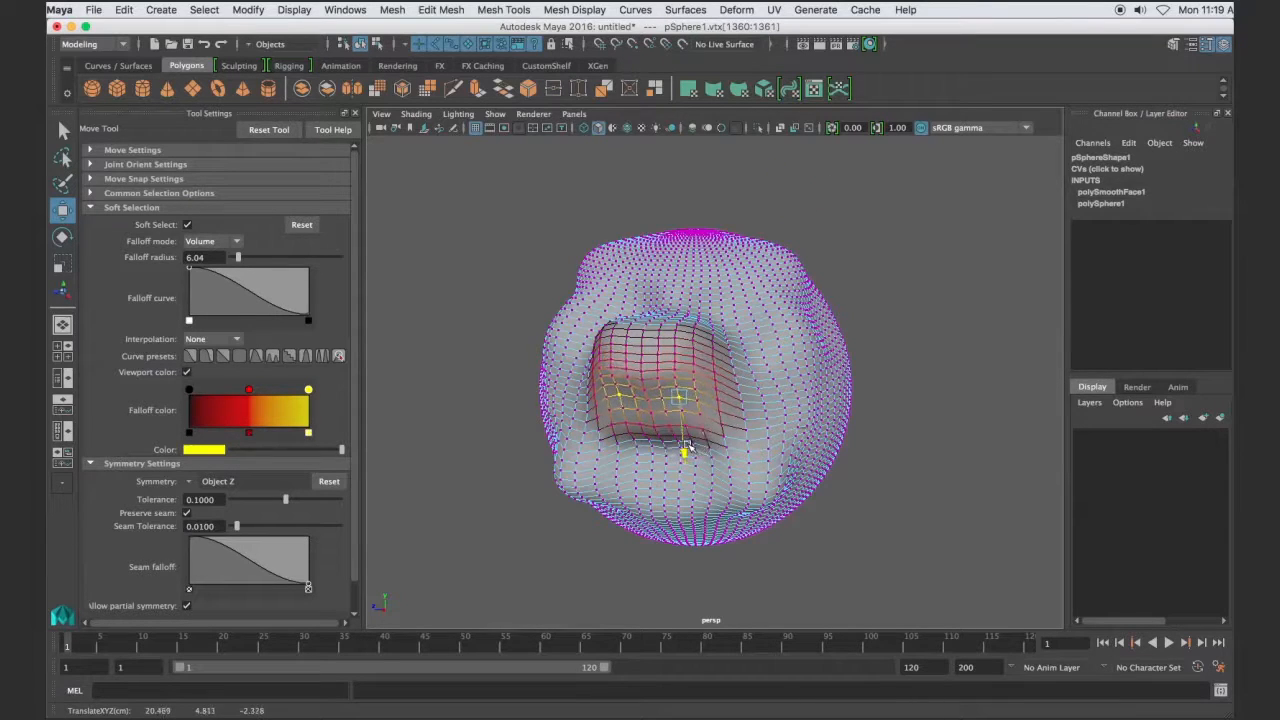
alt+drag(540, 430, 586, 429)
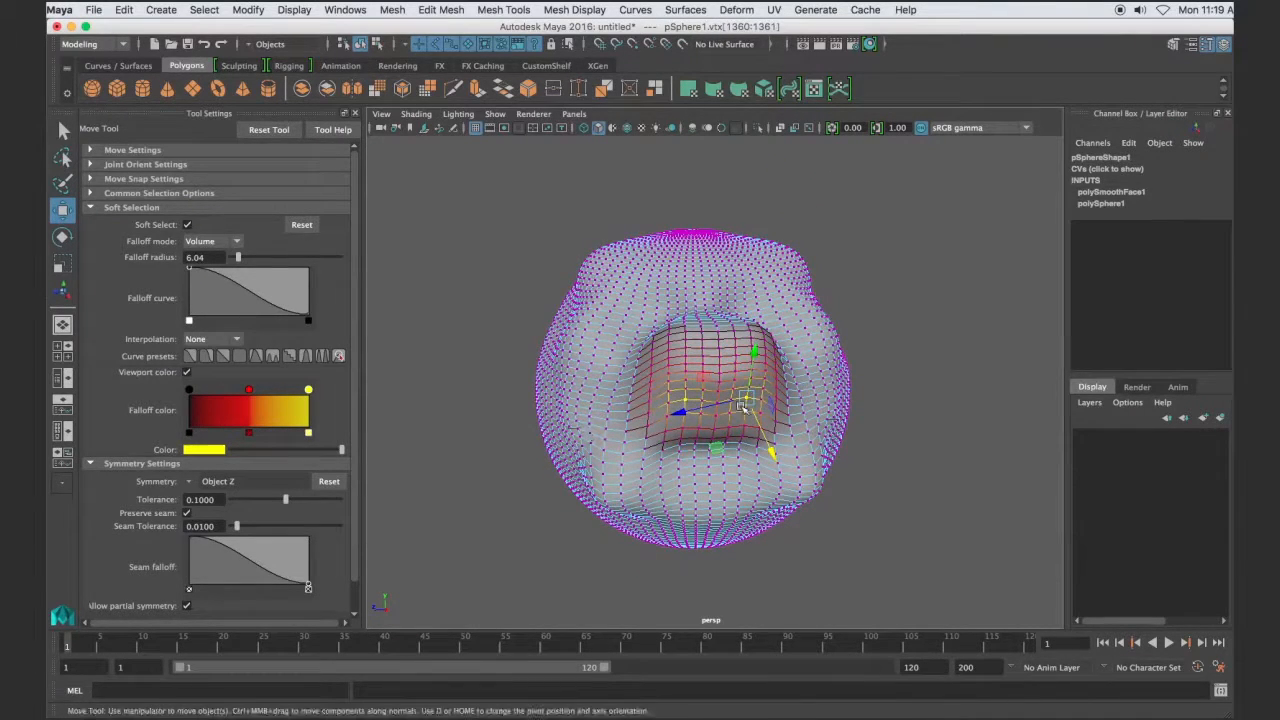
- Reduce the soft selection falloff radius to 0.67, try pulling the snout's mirrored vertices with it, and deselect them
drag(237, 258, 233, 258)
drag(776, 450, 837, 463)
click(908, 411)
- Return to object mode and select the whole sculpted sphere
right_drag(706, 307, 790, 285)
click(711, 328)
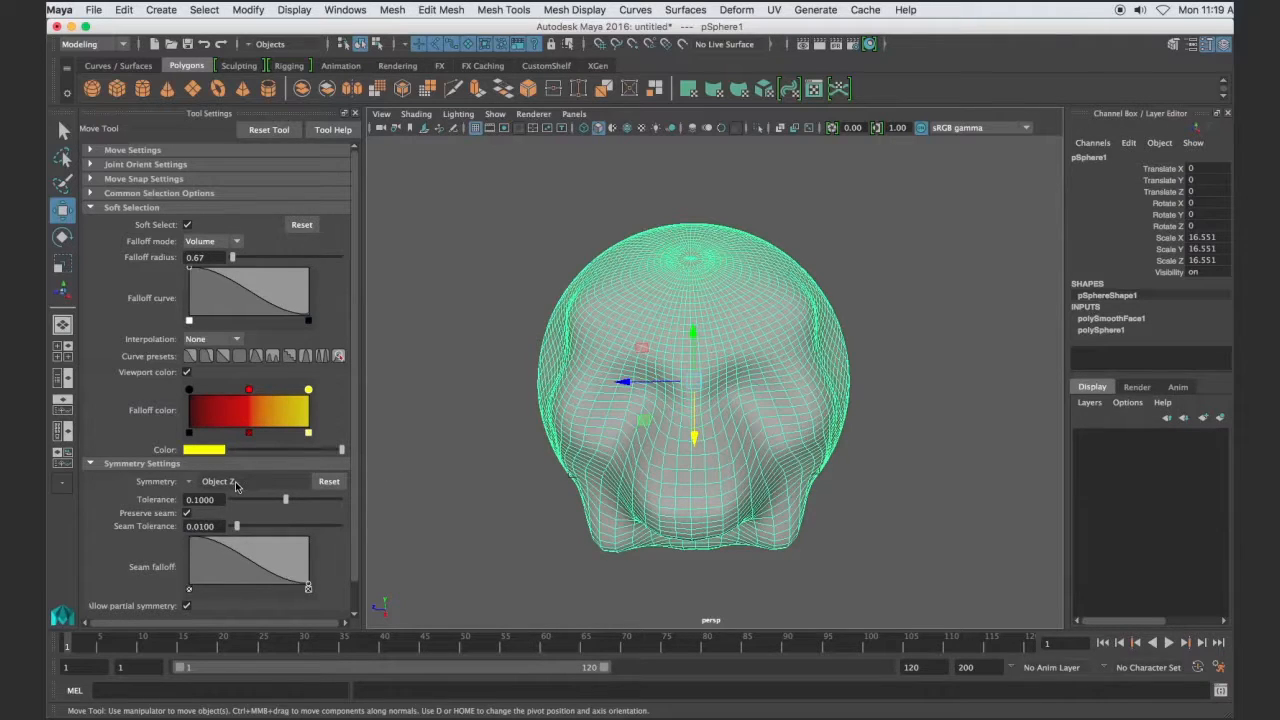
- Turn off symmetry and soft selection for the Move tool and collapse both groups of settings
click(188, 484)
click(207, 487)
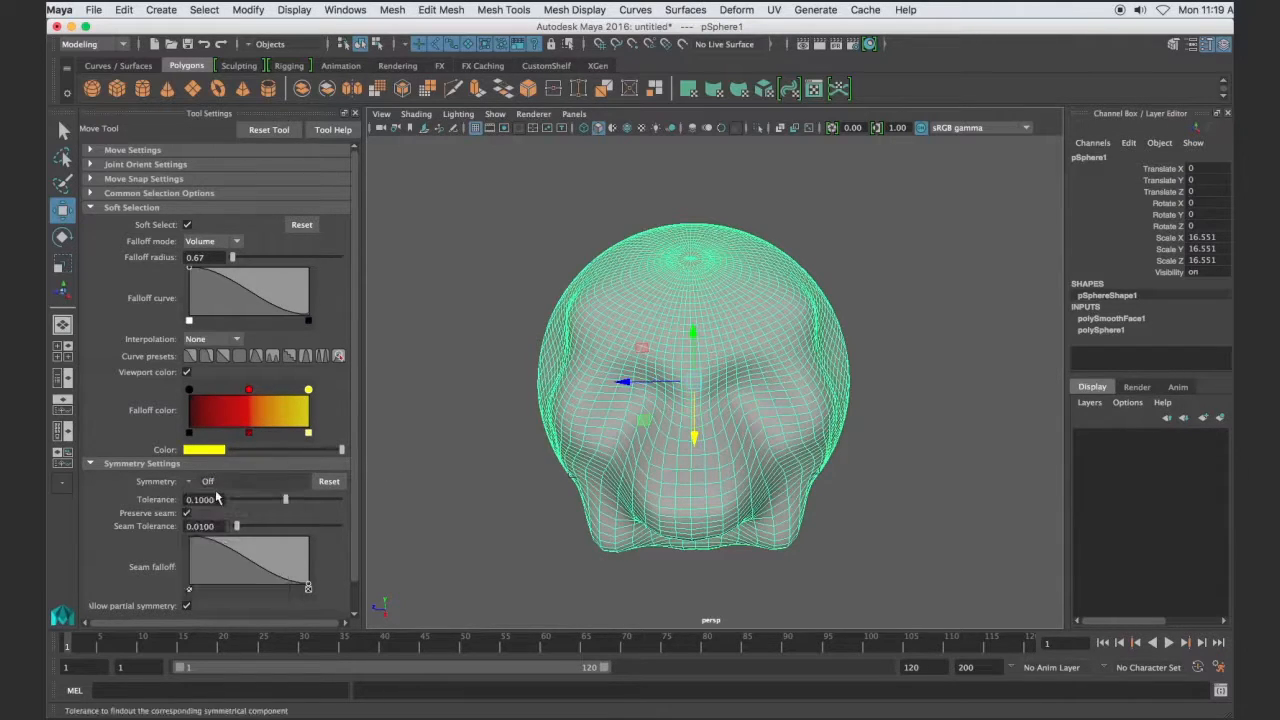
click(187, 224)
click(90, 208)
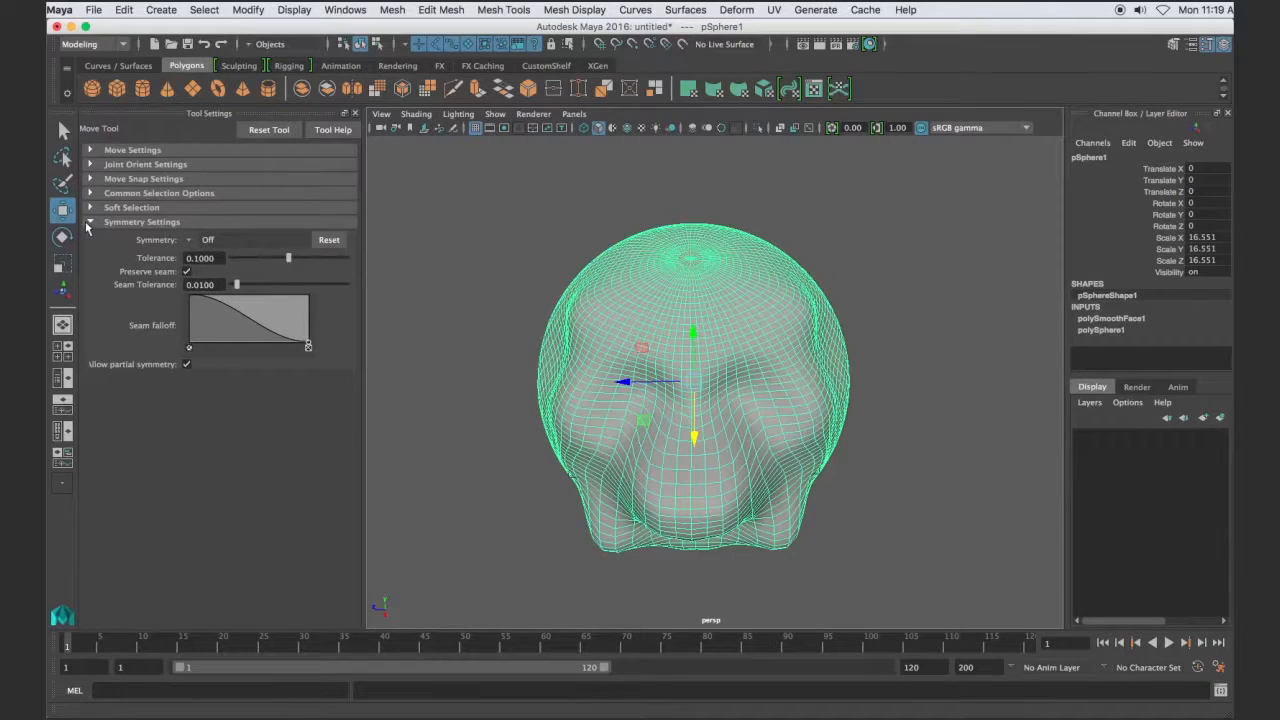
click(89, 222)
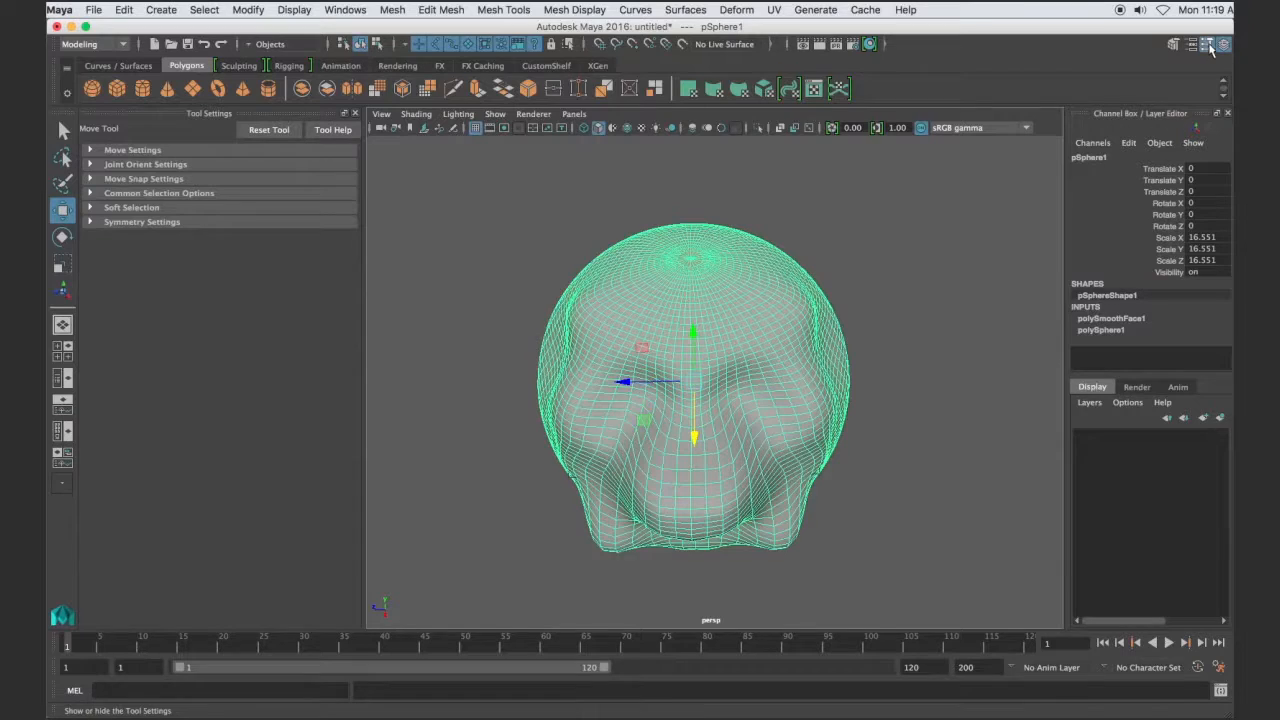